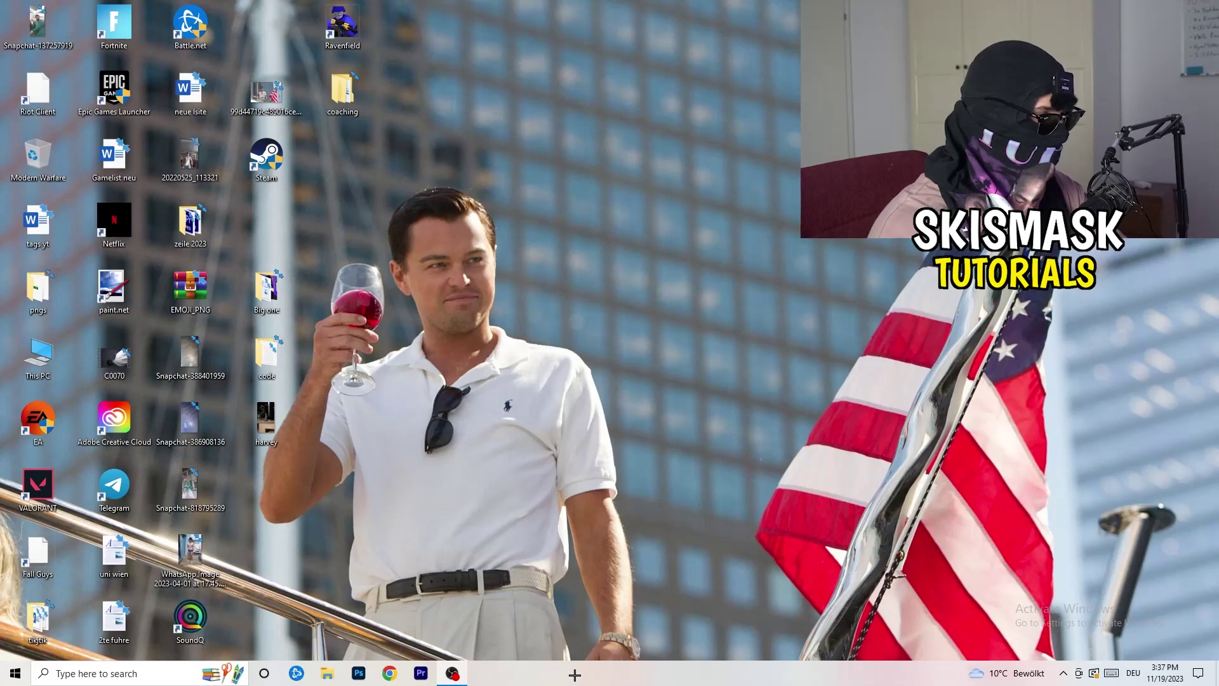
- Open Task Manager and try to end the Antimalware Service Executable background process
right_click(600, 676)
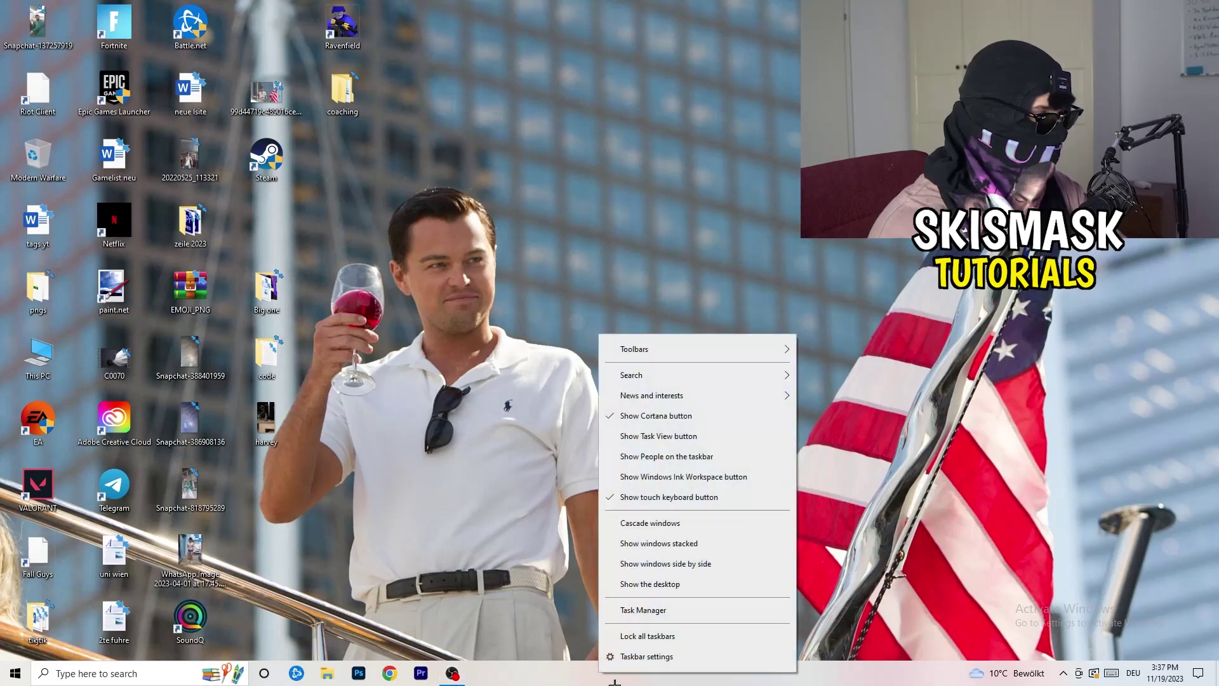
left_click(645, 610)
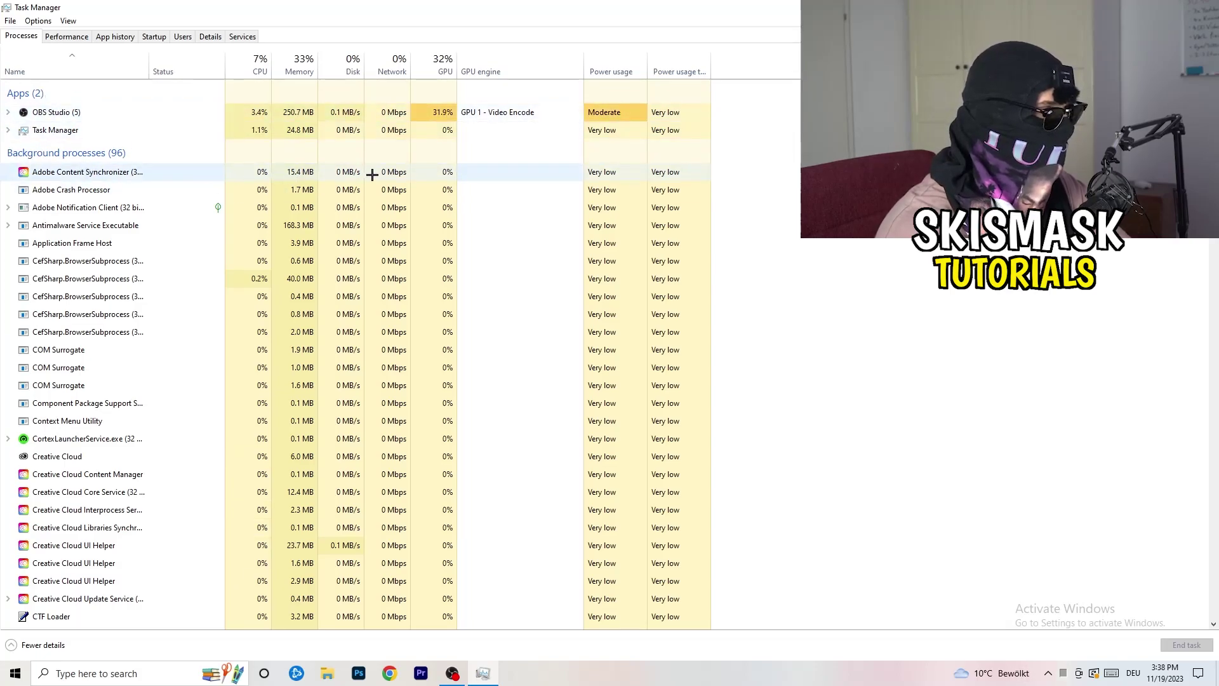
right_click(286, 226)
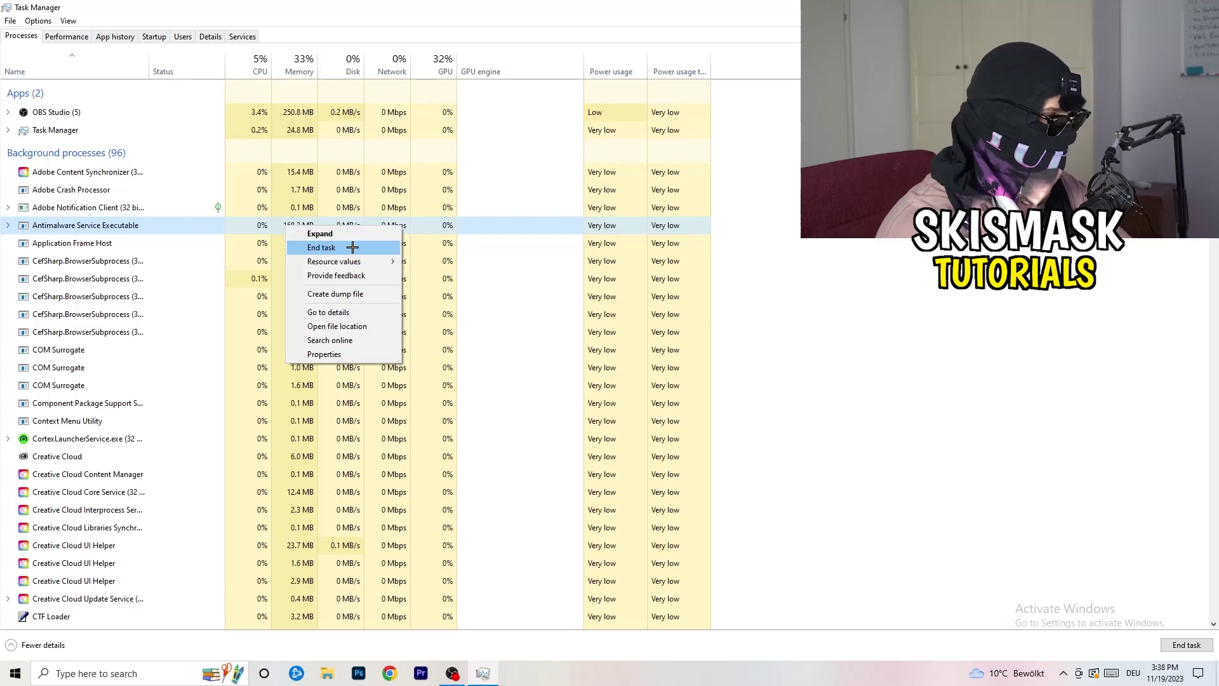
left_click(353, 247)
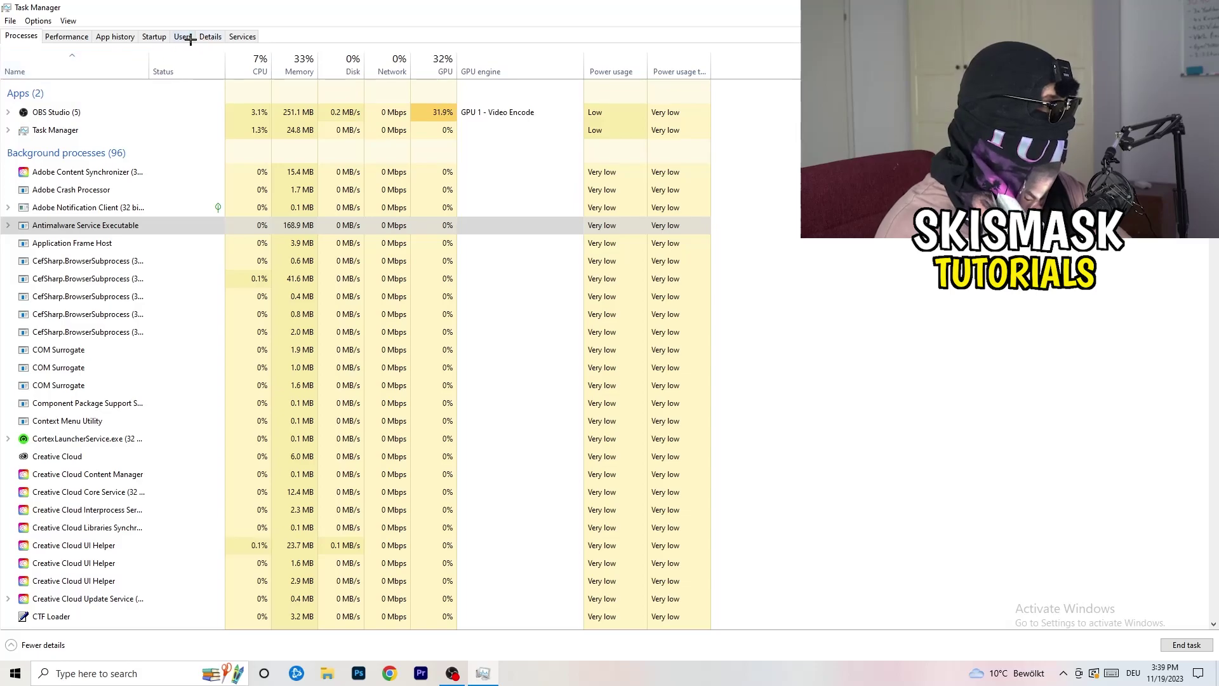
- Review the startup apps and the available actions for Dropbox, EA and File Association Helper
left_click(154, 36)
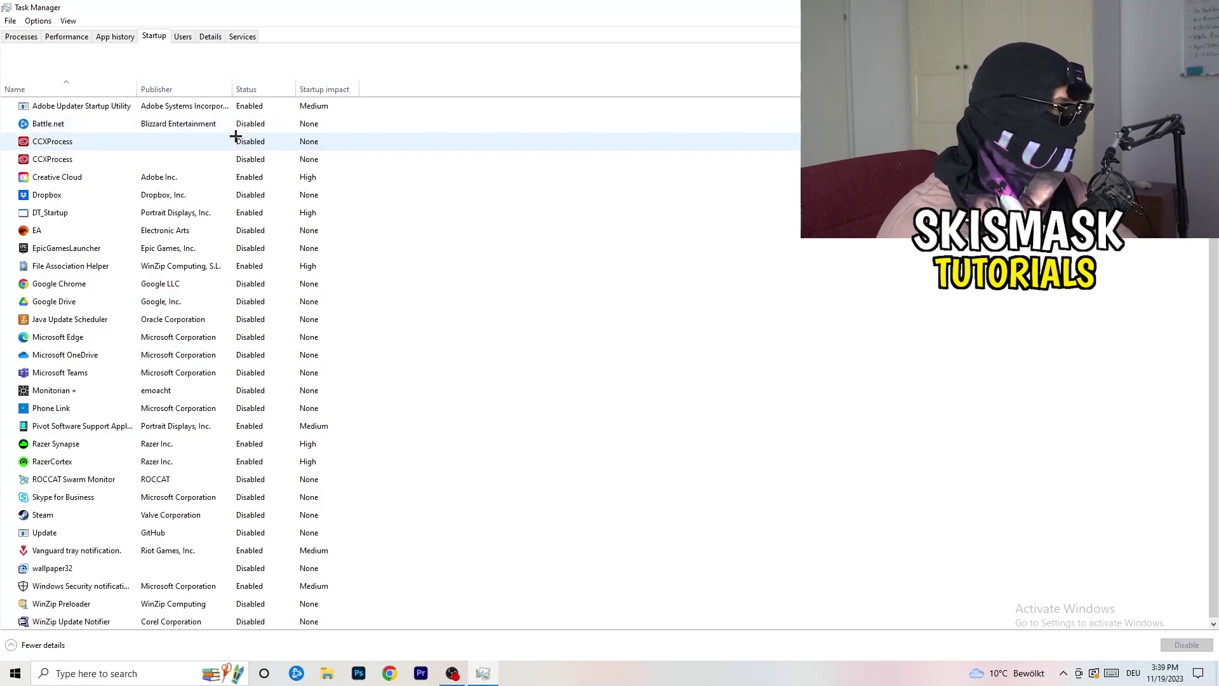
right_click(254, 192)
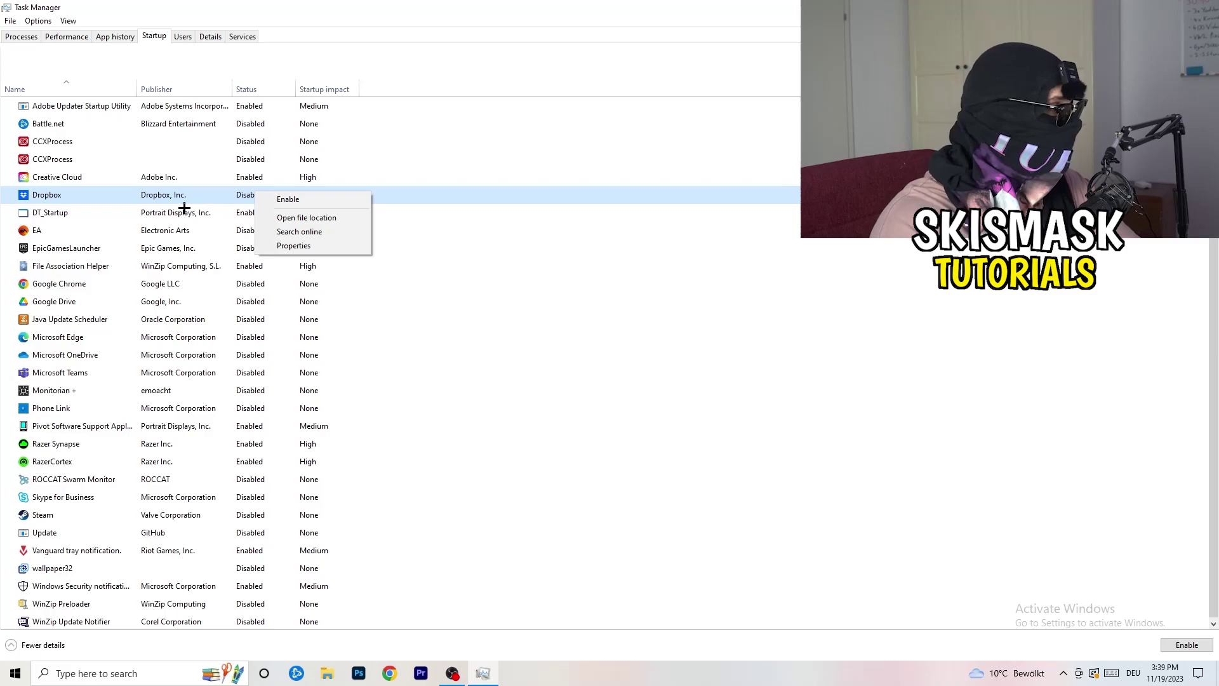
right_click(121, 235)
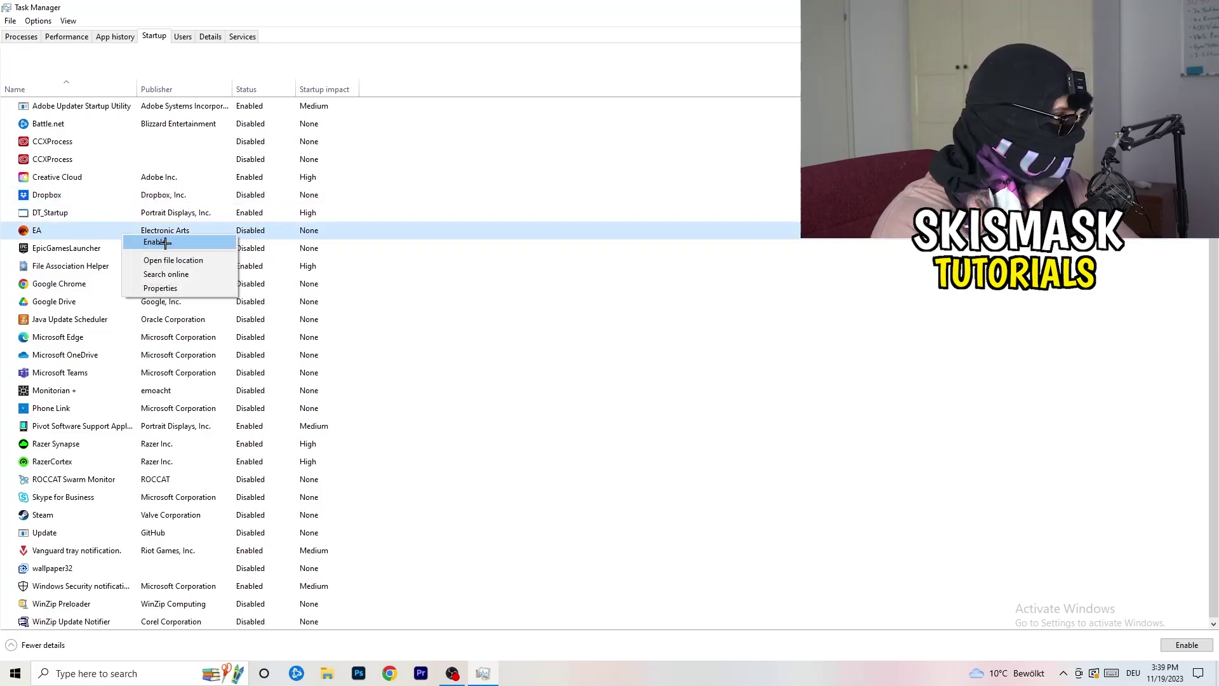
left_click(811, 331)
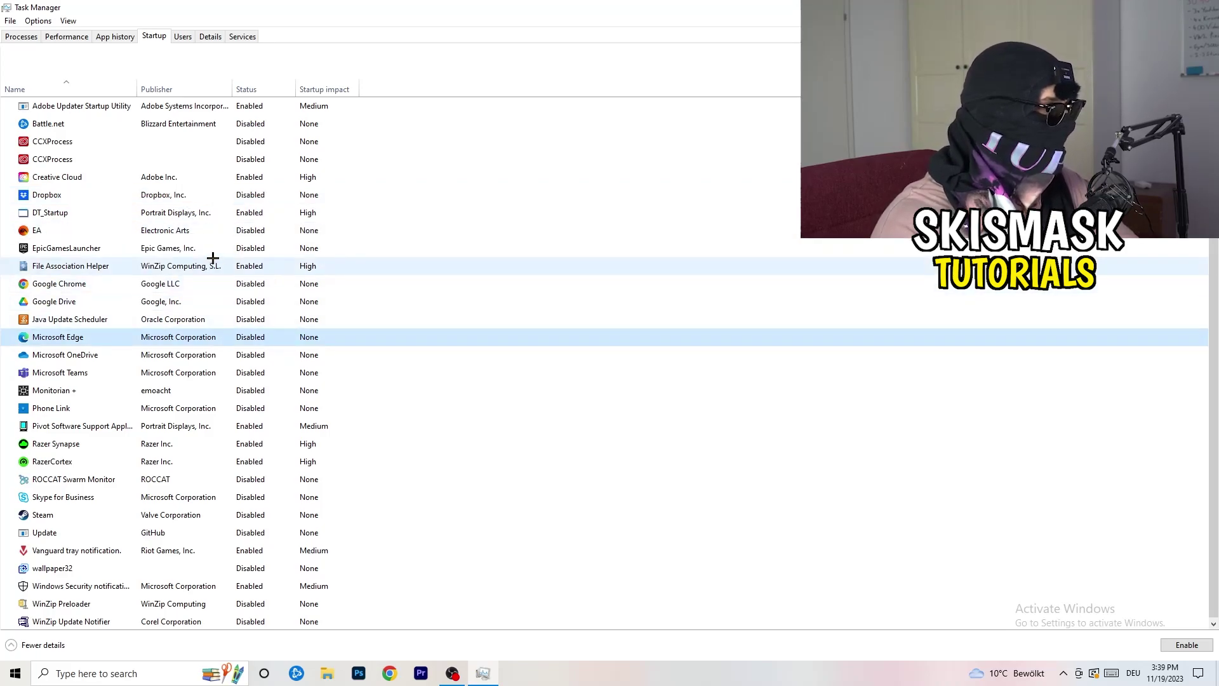
right_click(250, 269)
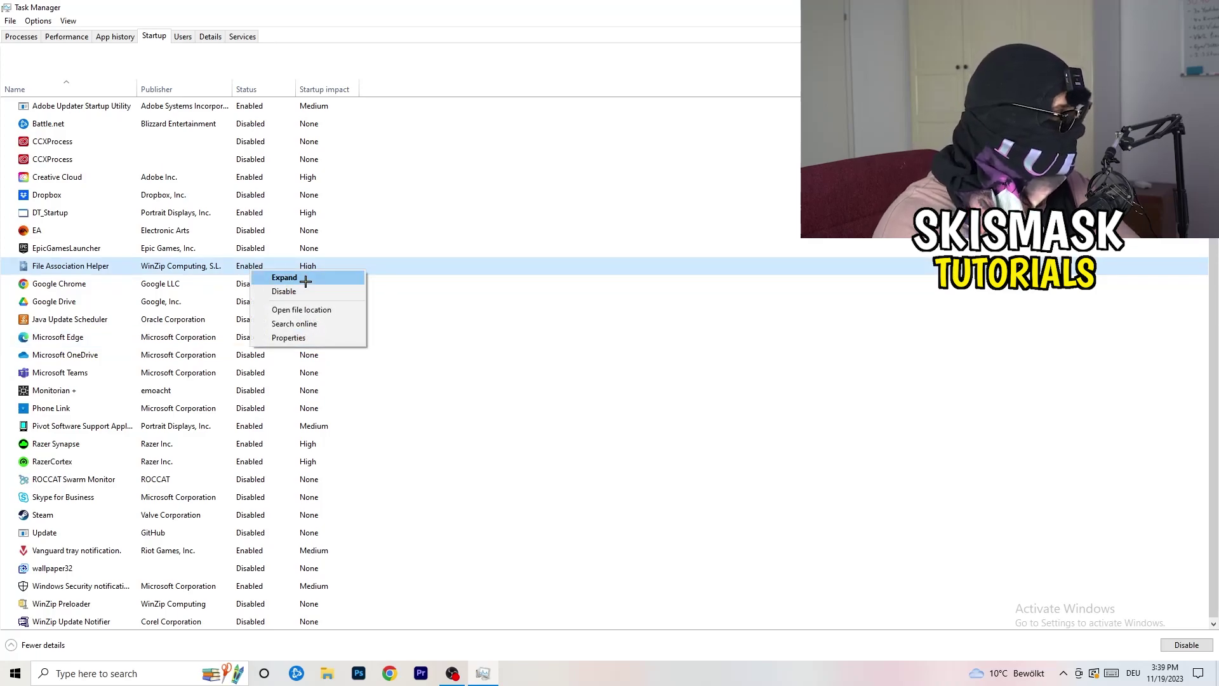
left_click(533, 318)
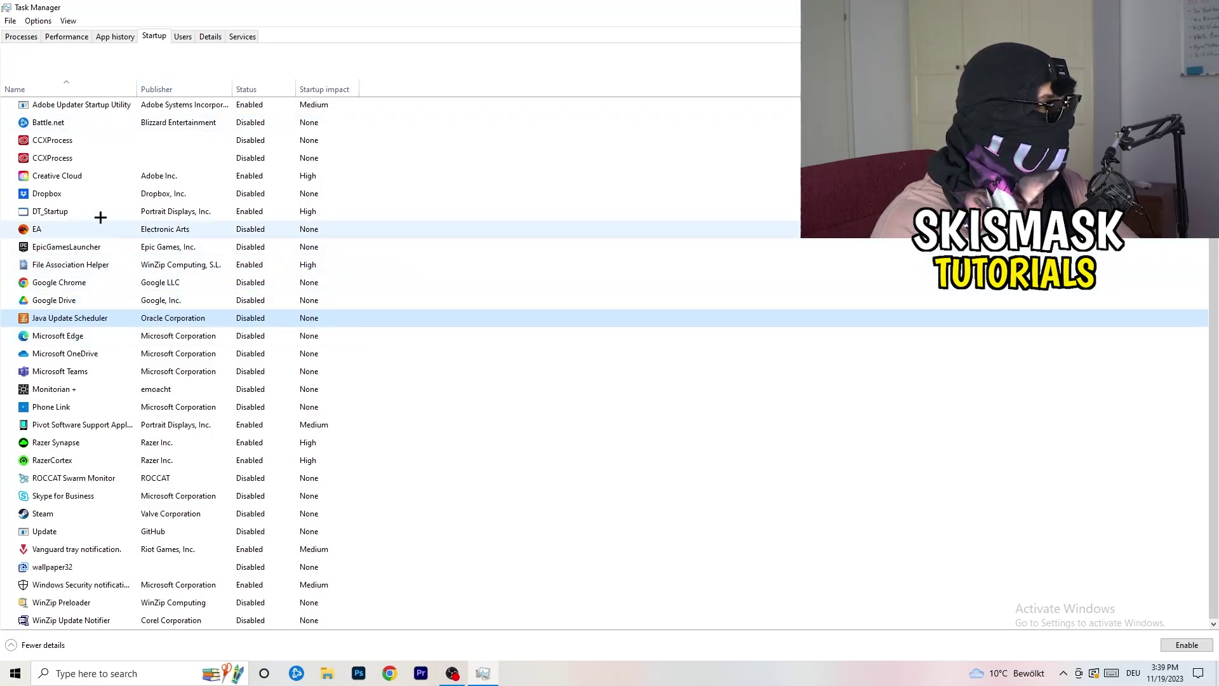
- Inspect the priority options of the Dropbox crash handler in the detailed process list, and close Task Manager
left_click(70, 36)
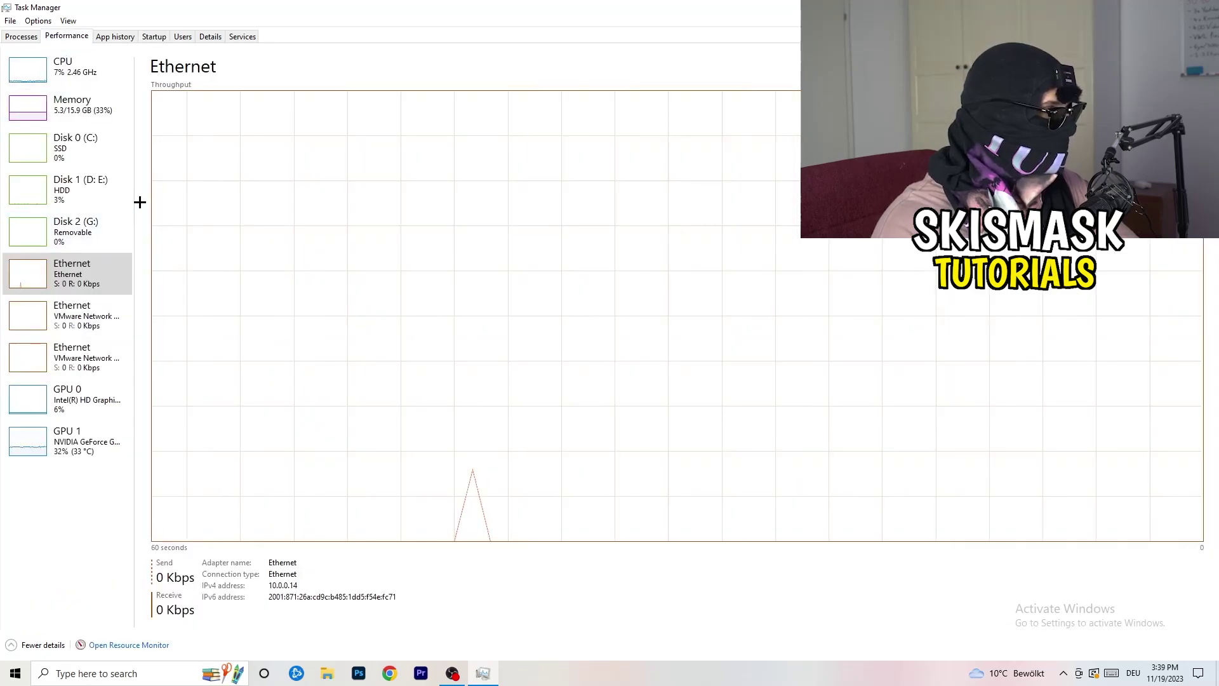
left_click(210, 36)
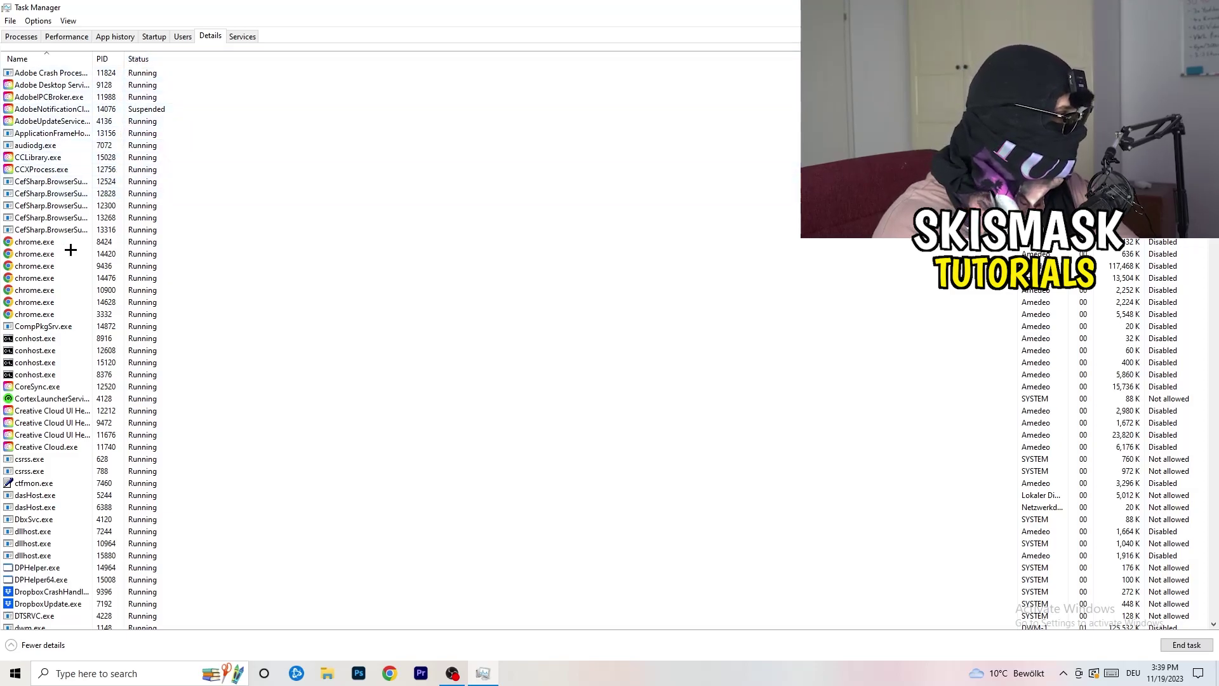
scroll(128, 326, "down", 6)
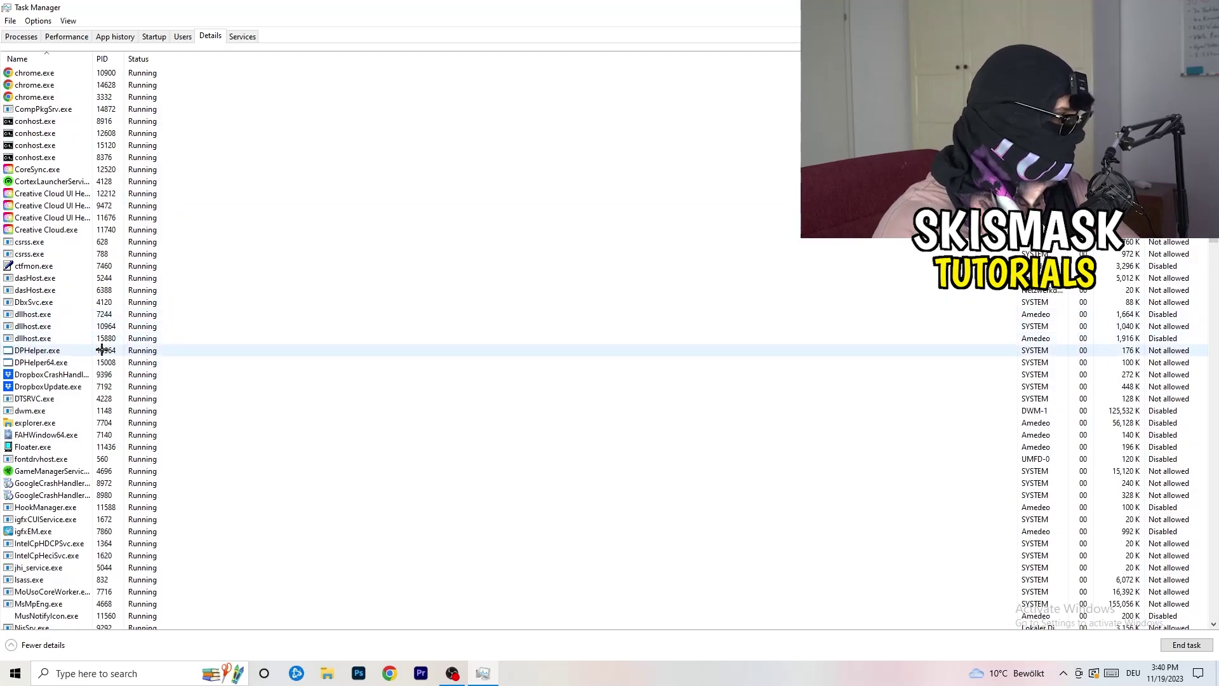
right_click(50, 375)
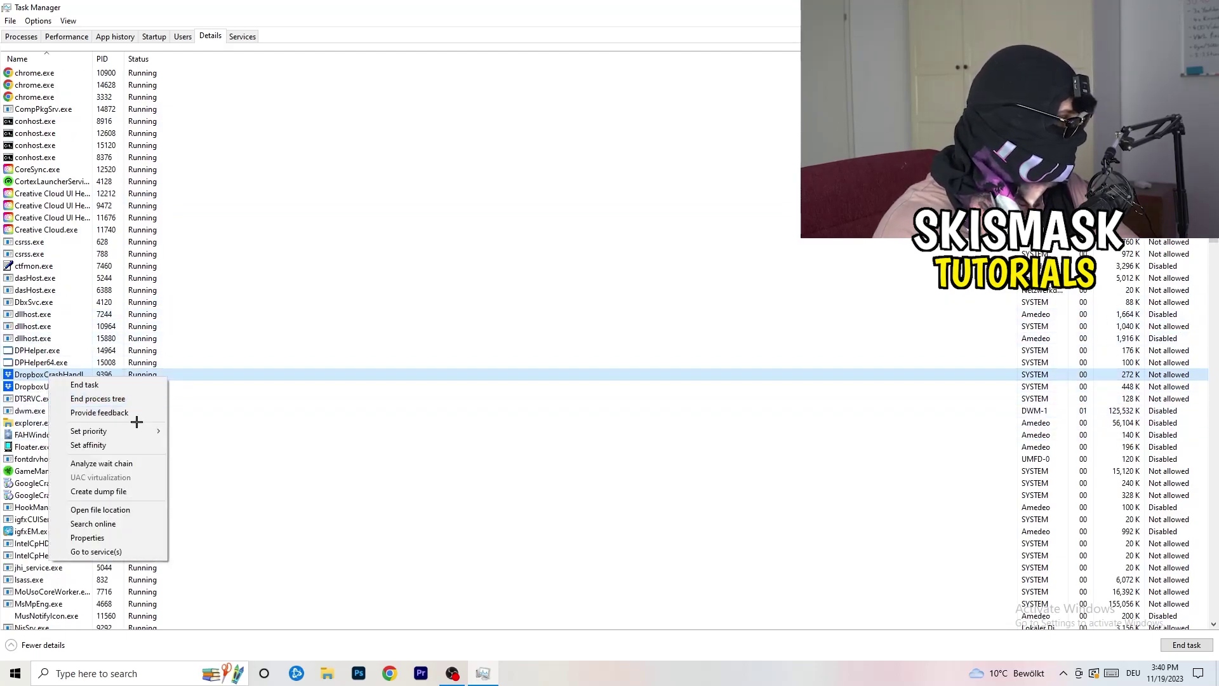
right_click(102, 374)
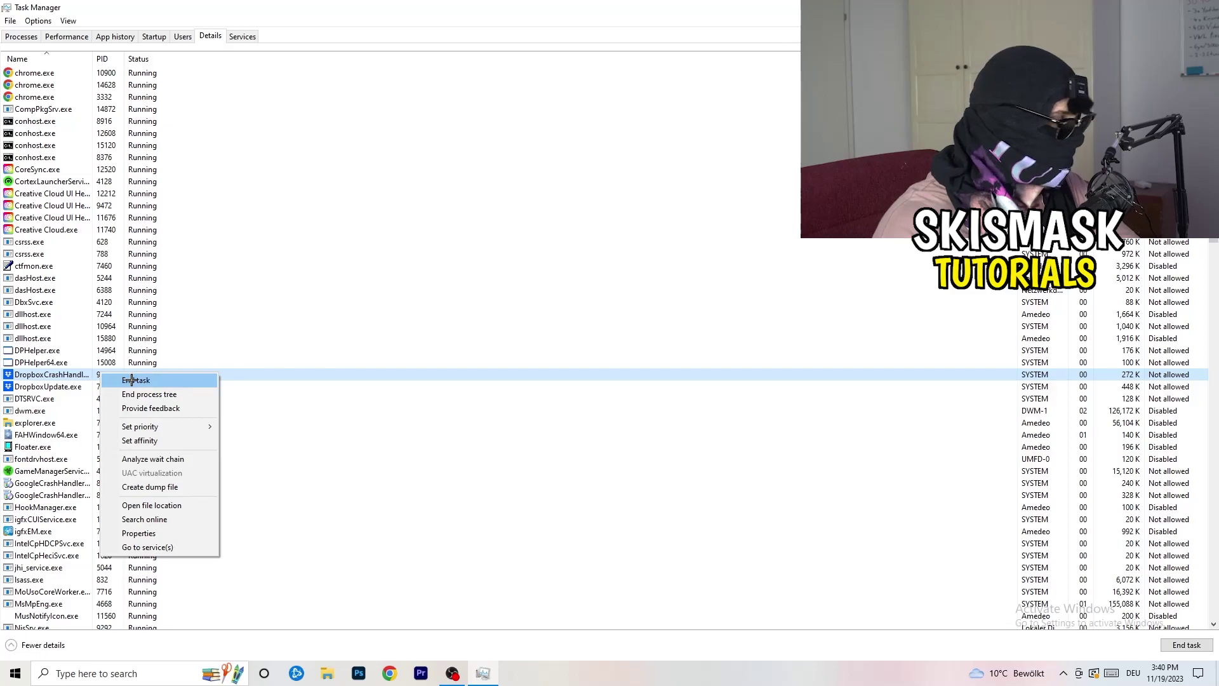
right_click(93, 375)
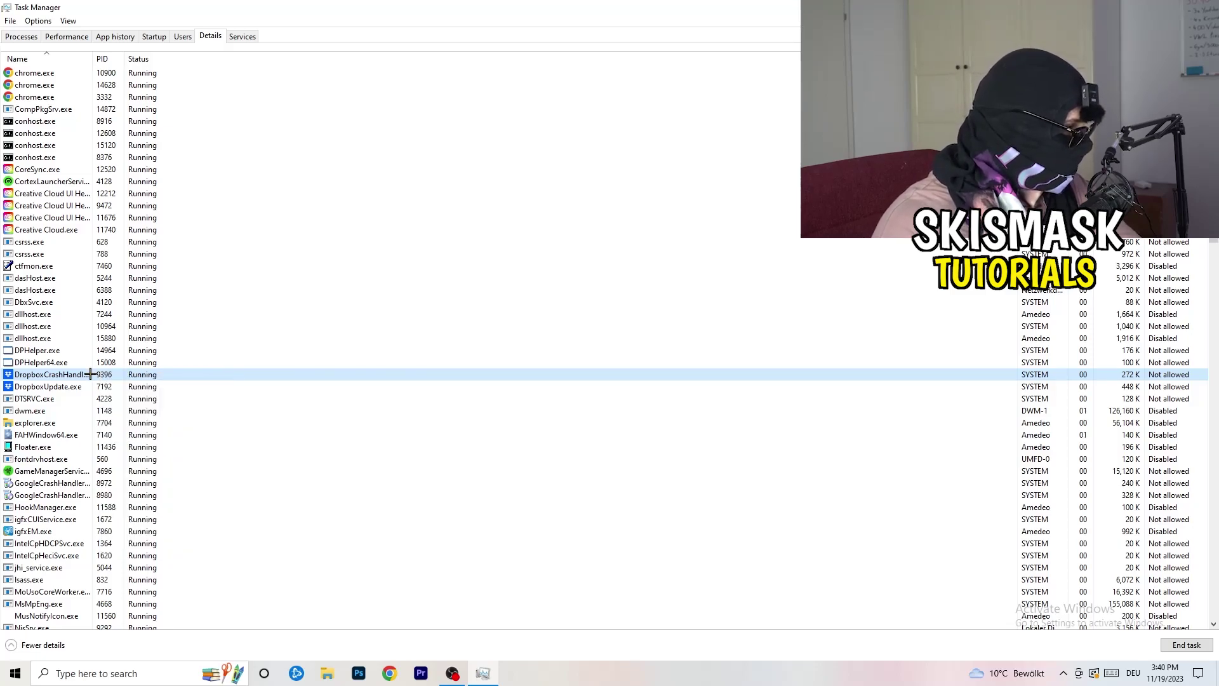
mouse_move(150, 429)
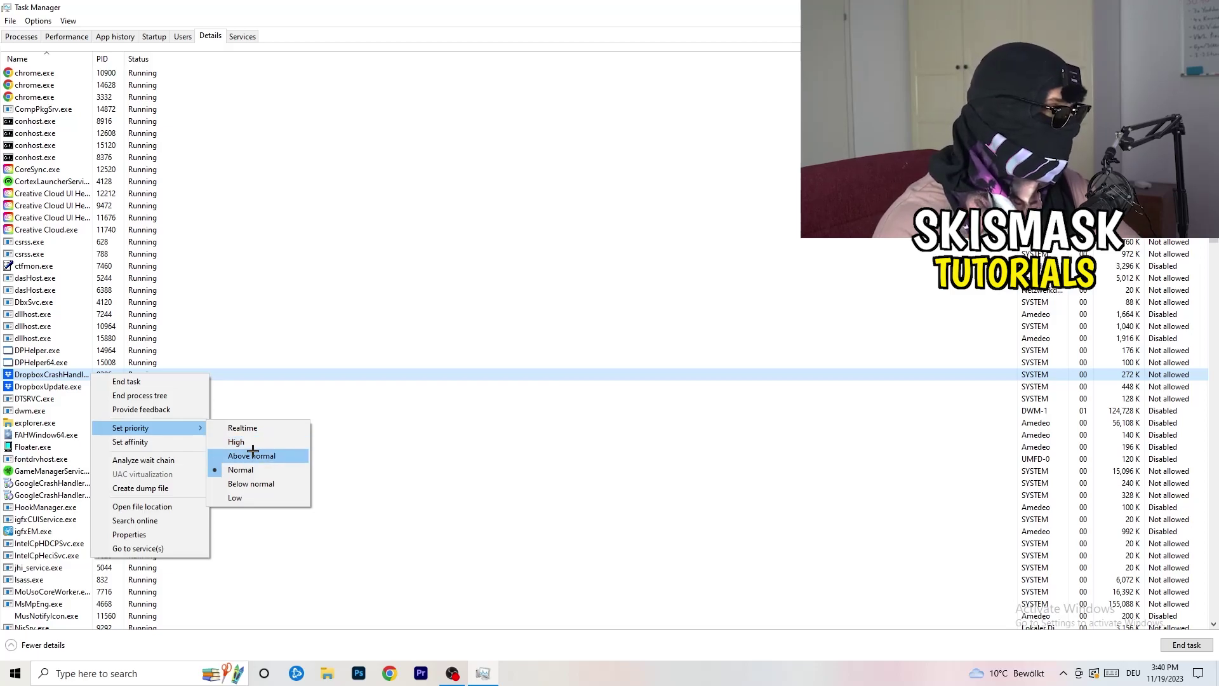
left_click(603, 10)
left_click(1205, 7)
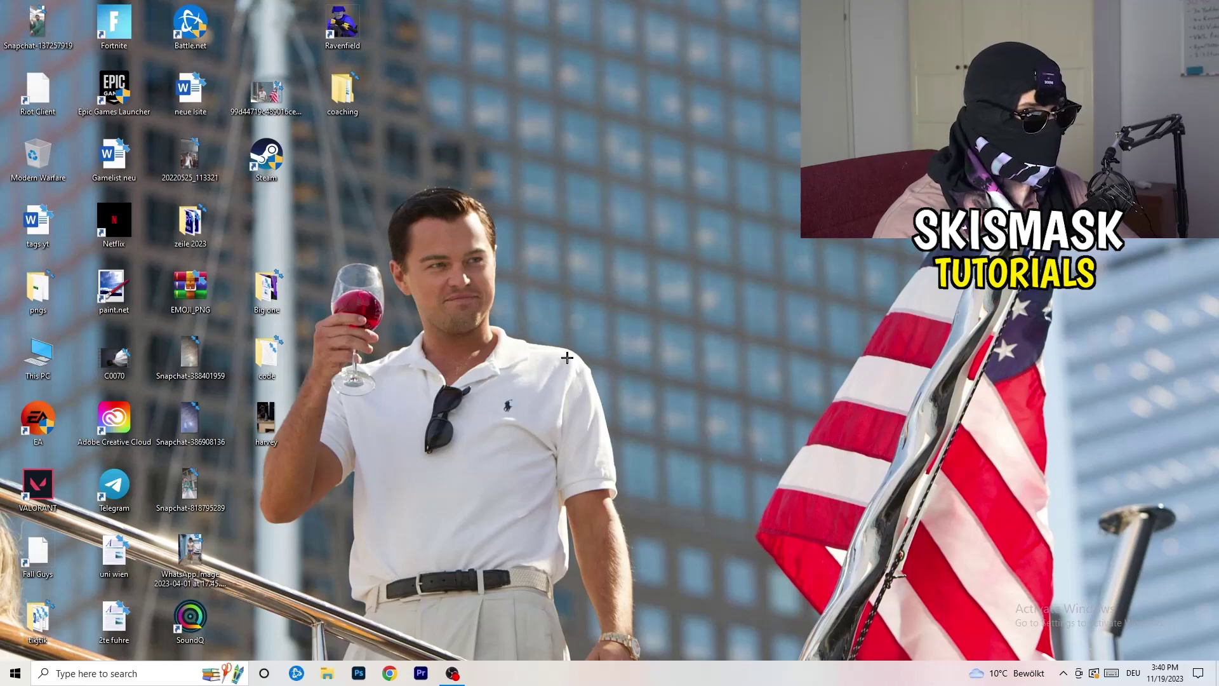
- Search Windows for the Settings app and open the System display settings
left_click(15, 673)
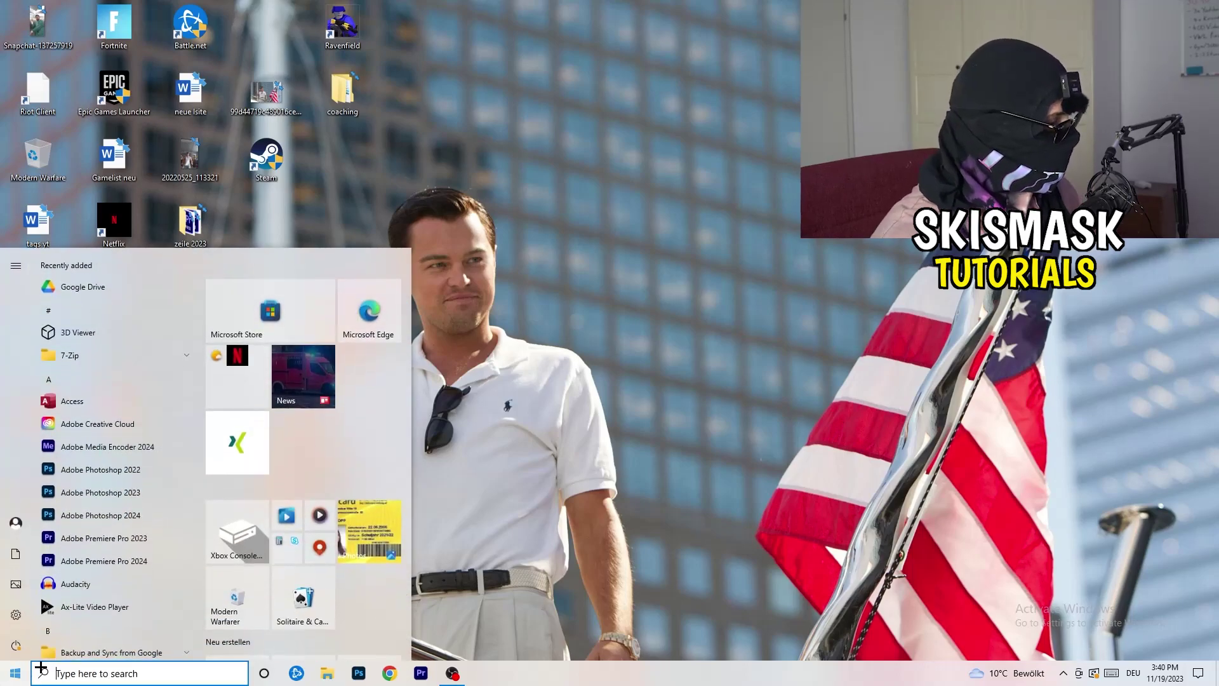
type("sett")
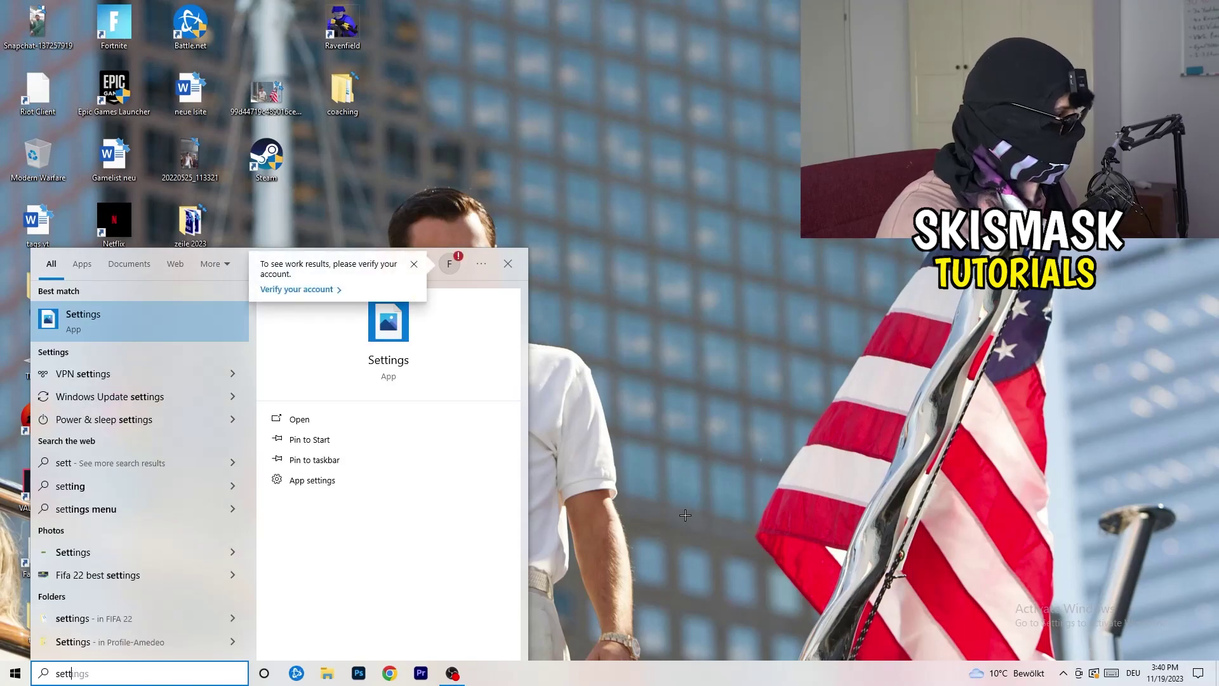
key("Return")
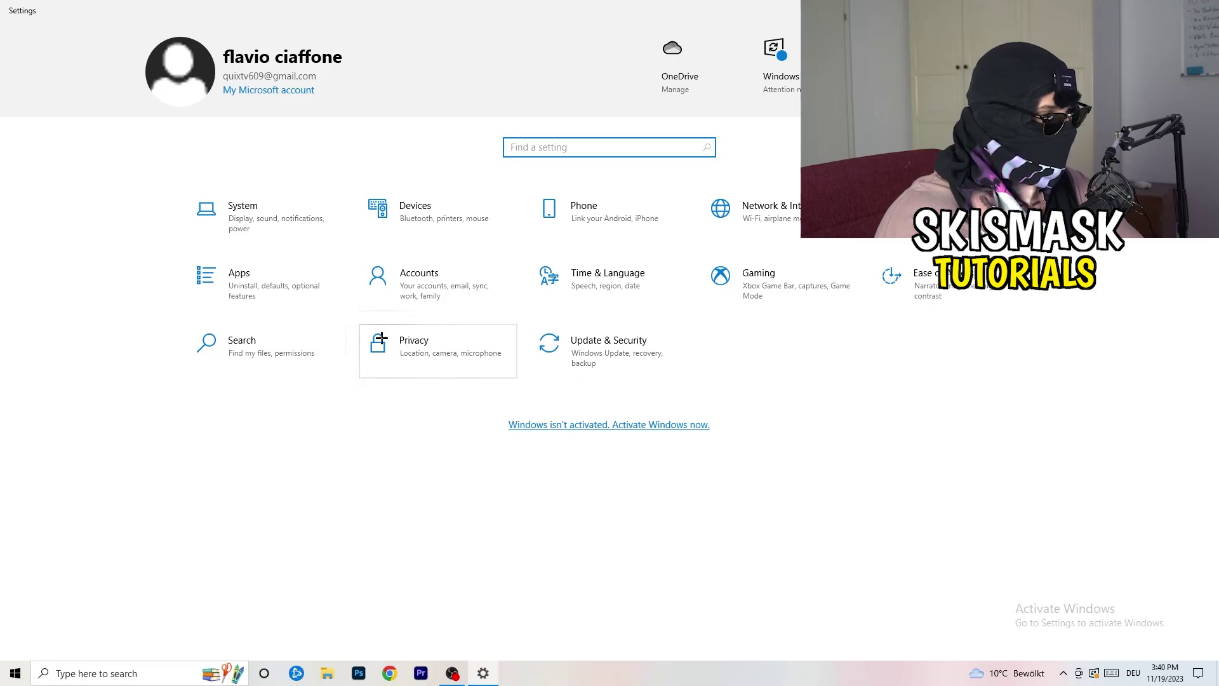
left_click(276, 226)
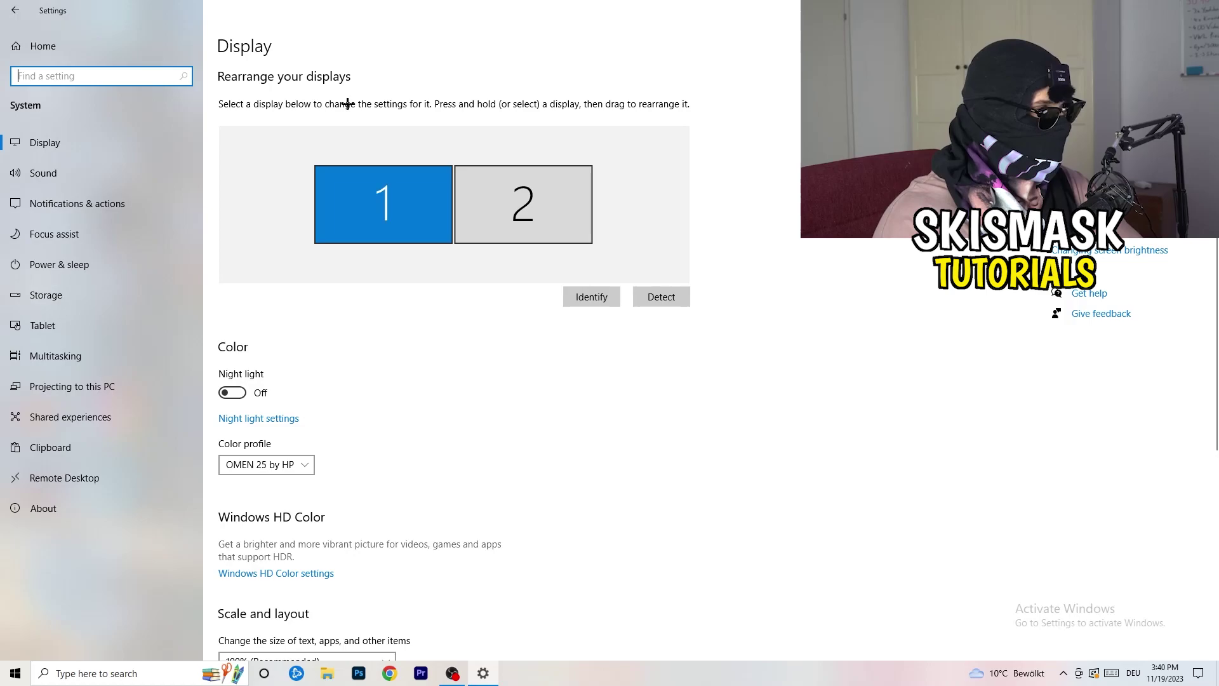
left_click(270, 47)
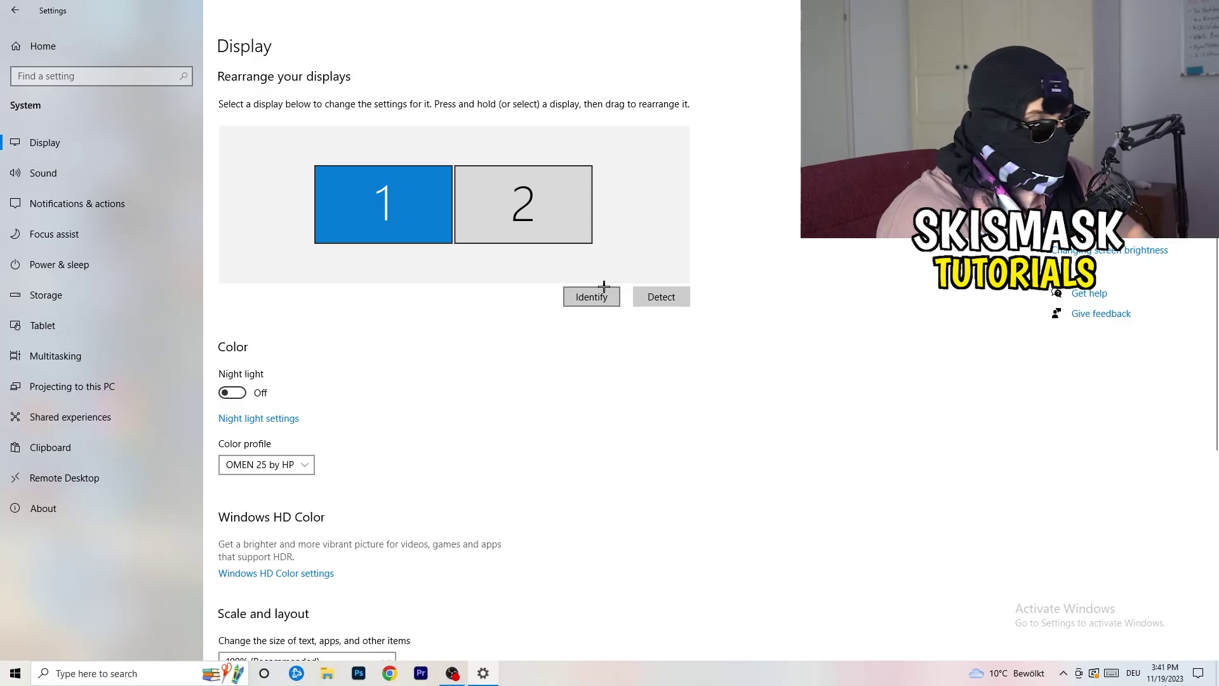
- Review the display scale, resolution and orientation settings, checking the available scaling and resolution choices
scroll(431, 350, "down", 3)
scroll(431, 349, "up", 3)
scroll(431, 349, "down", 5)
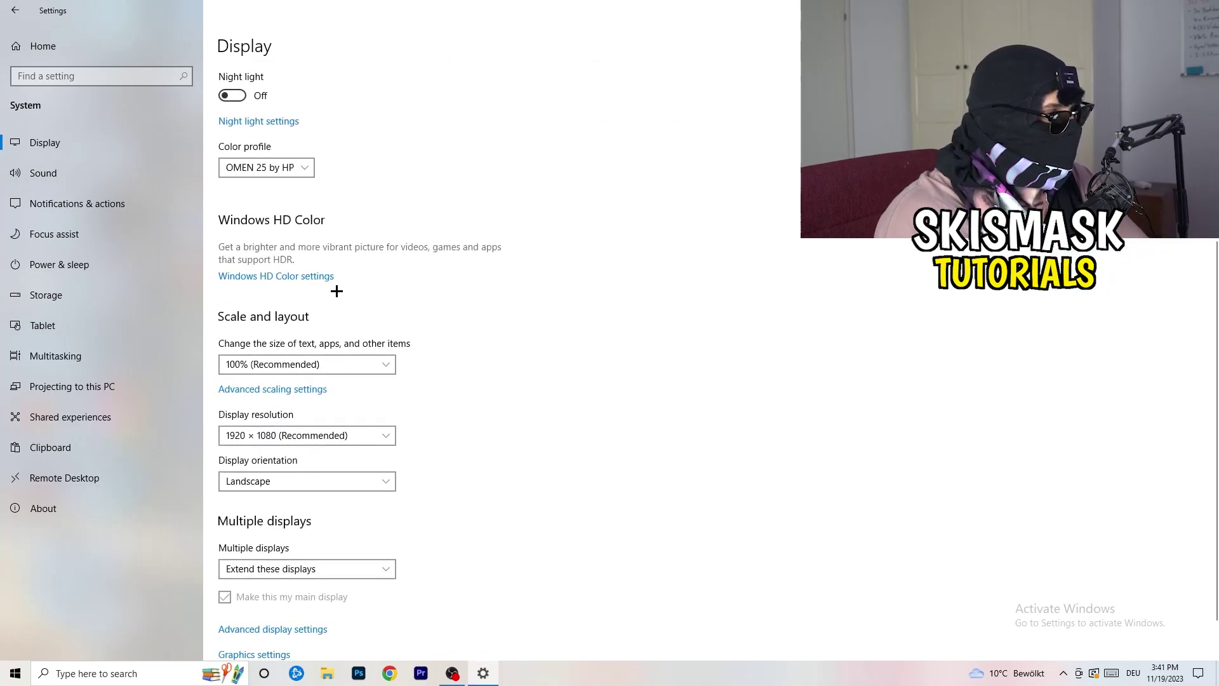
left_click(376, 363)
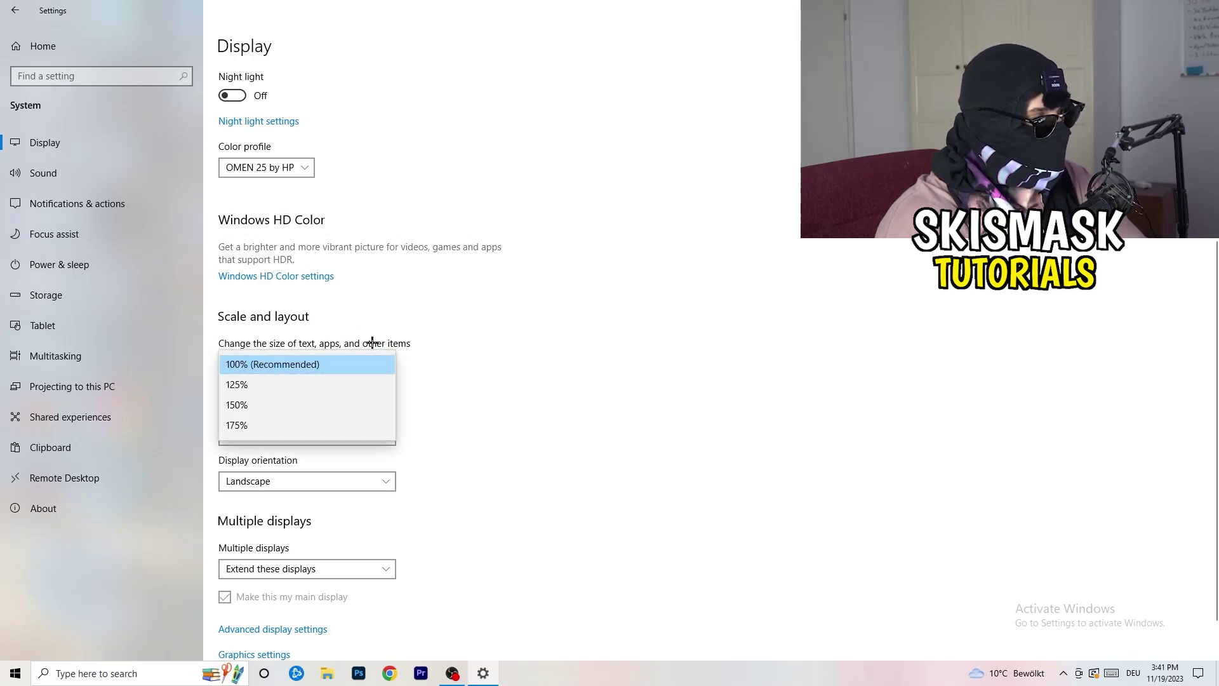
left_click(425, 341)
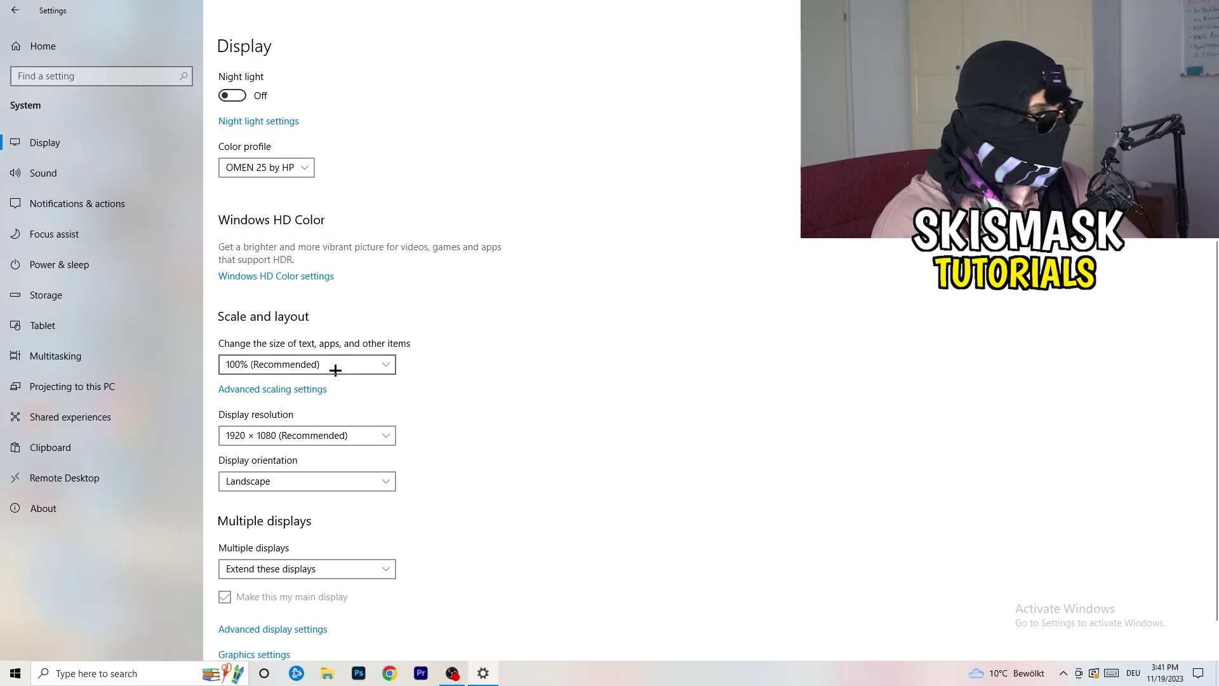
scroll(335, 365, "down", 1)
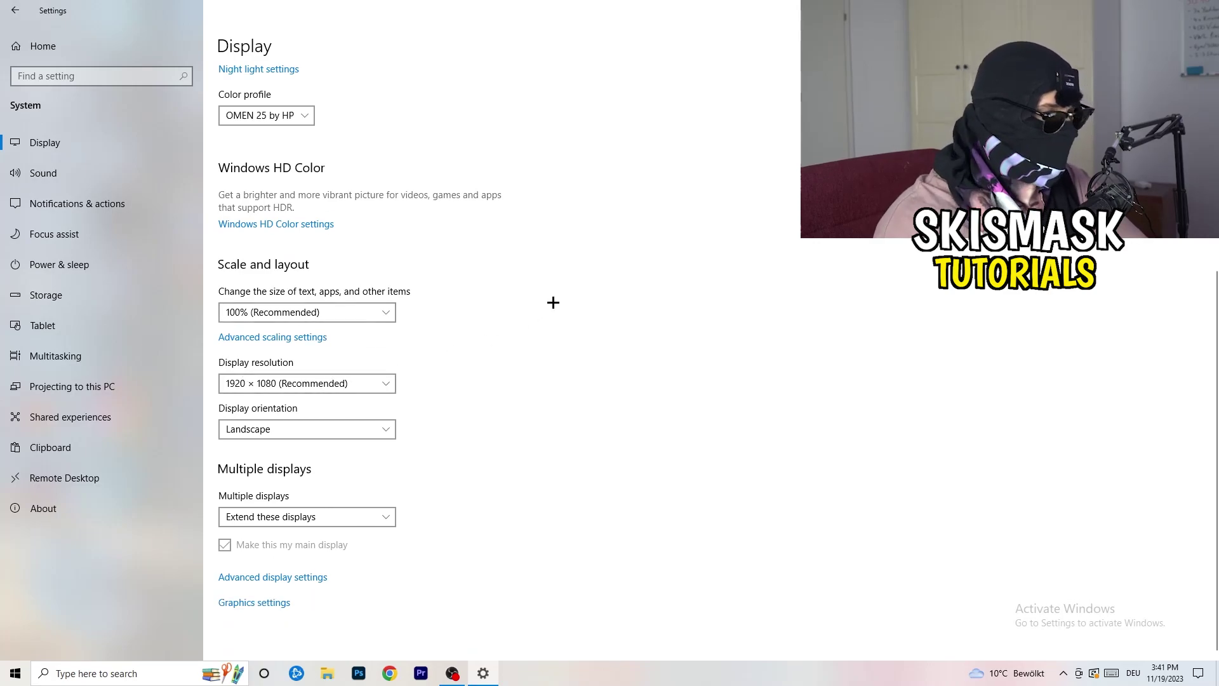
key("alt+Down")
key("Escape")
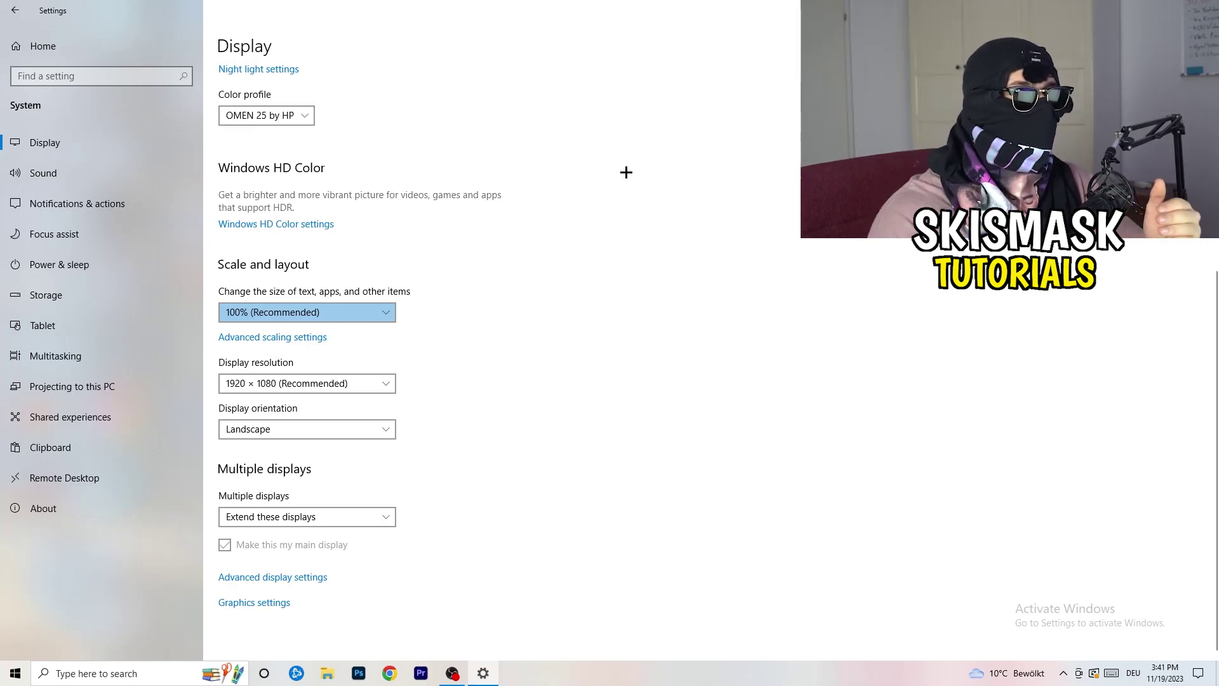
left_click(394, 383)
left_click(441, 360)
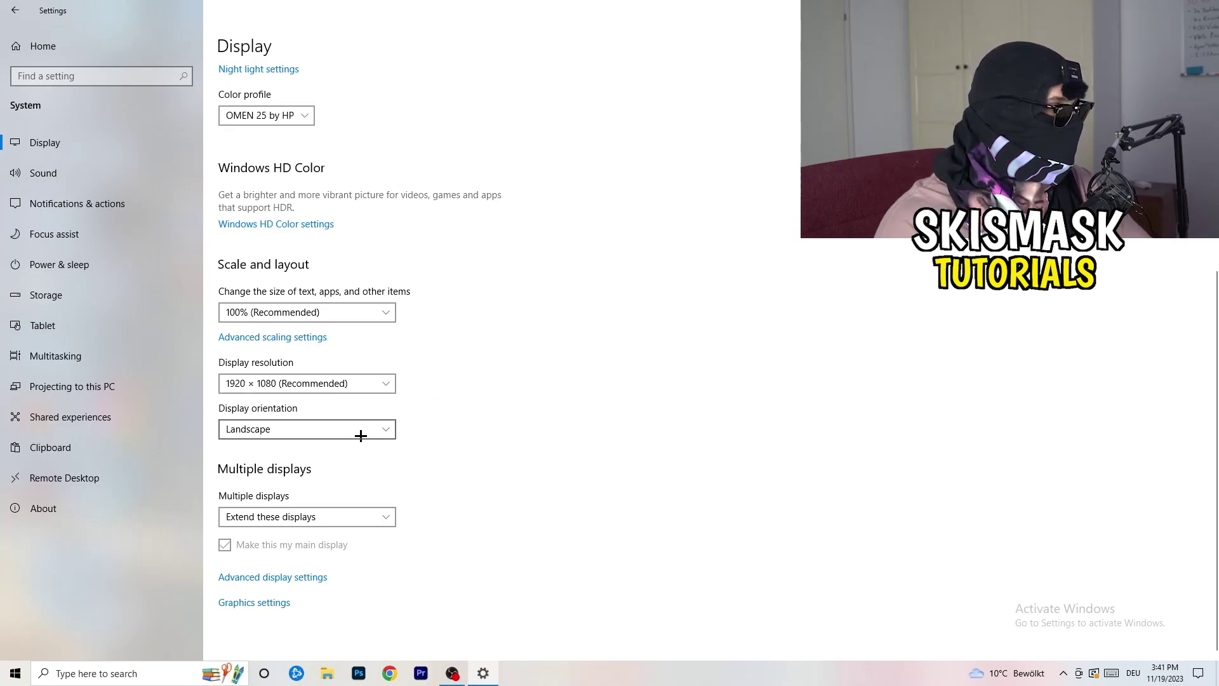
- Open the Storage Sense configuration from the storage settings and check its run frequency options
left_click(91, 287)
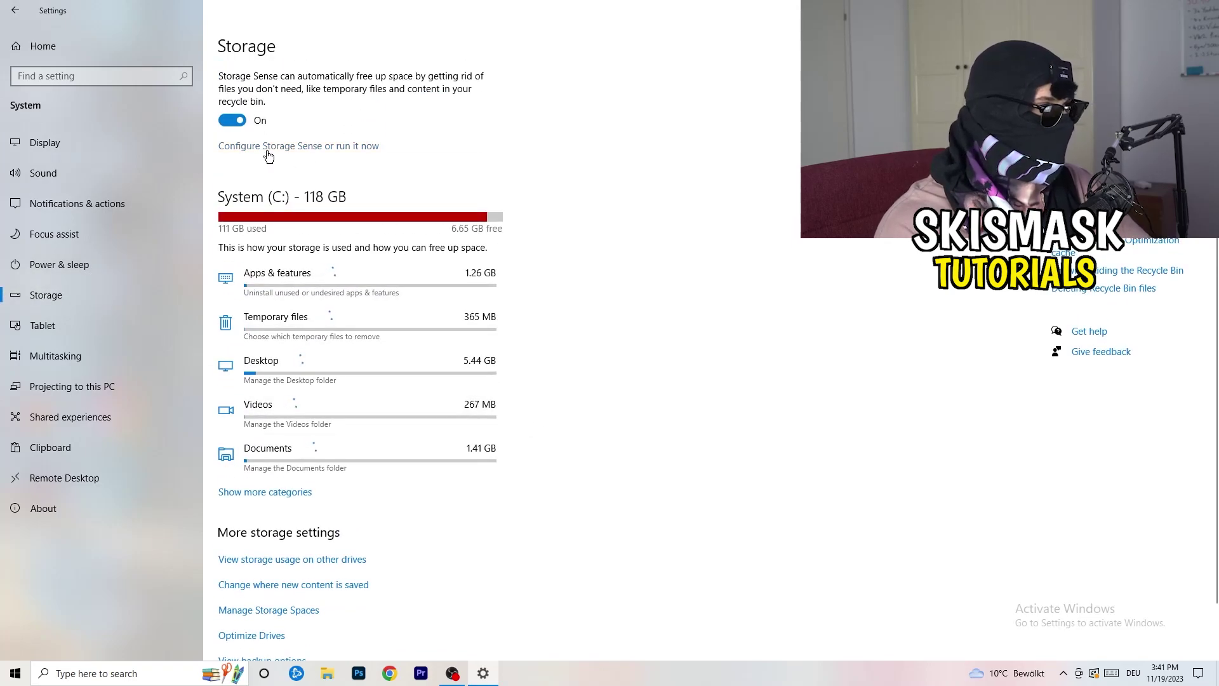
left_click(266, 153)
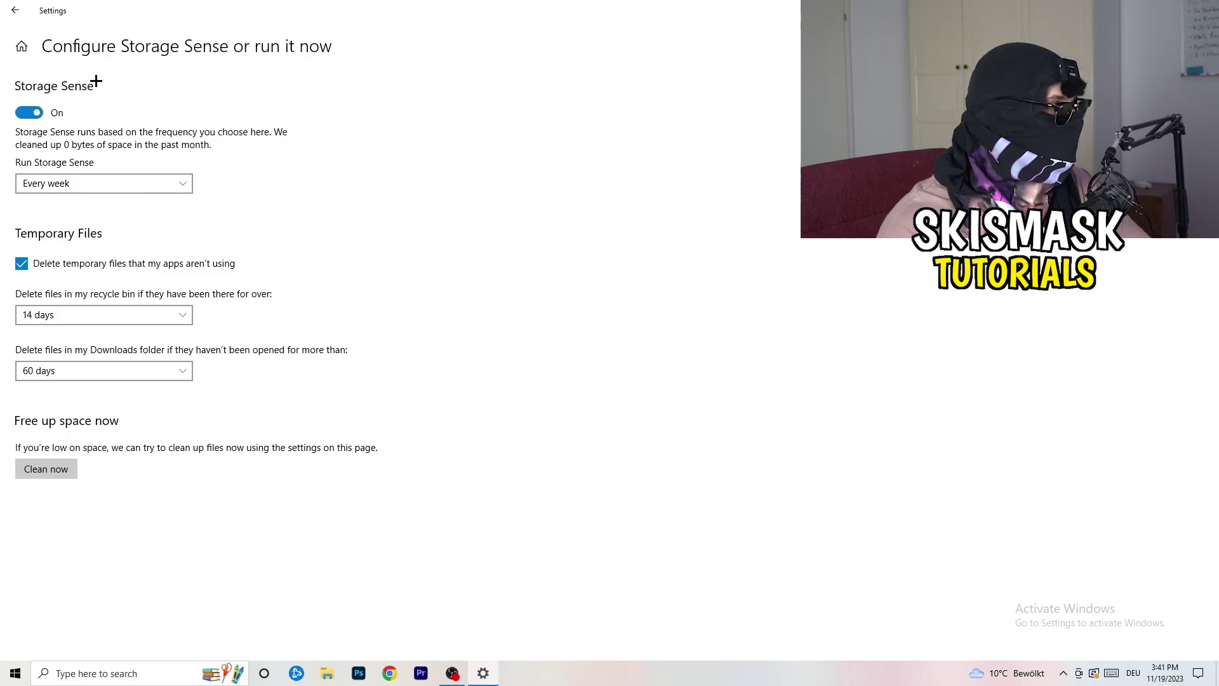
left_click(49, 183)
left_click(298, 162)
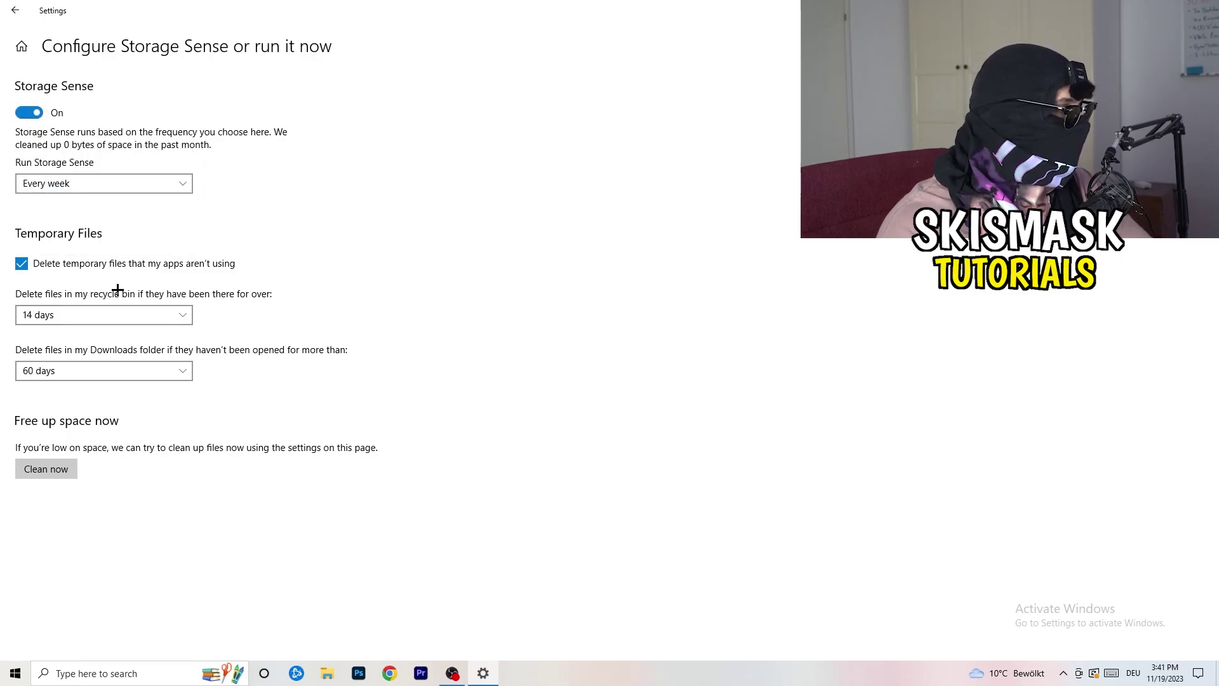
- Turn off deleting temporary files that apps aren't using, check the recycle bin retention options, and return to the Storage page
left_click(89, 266)
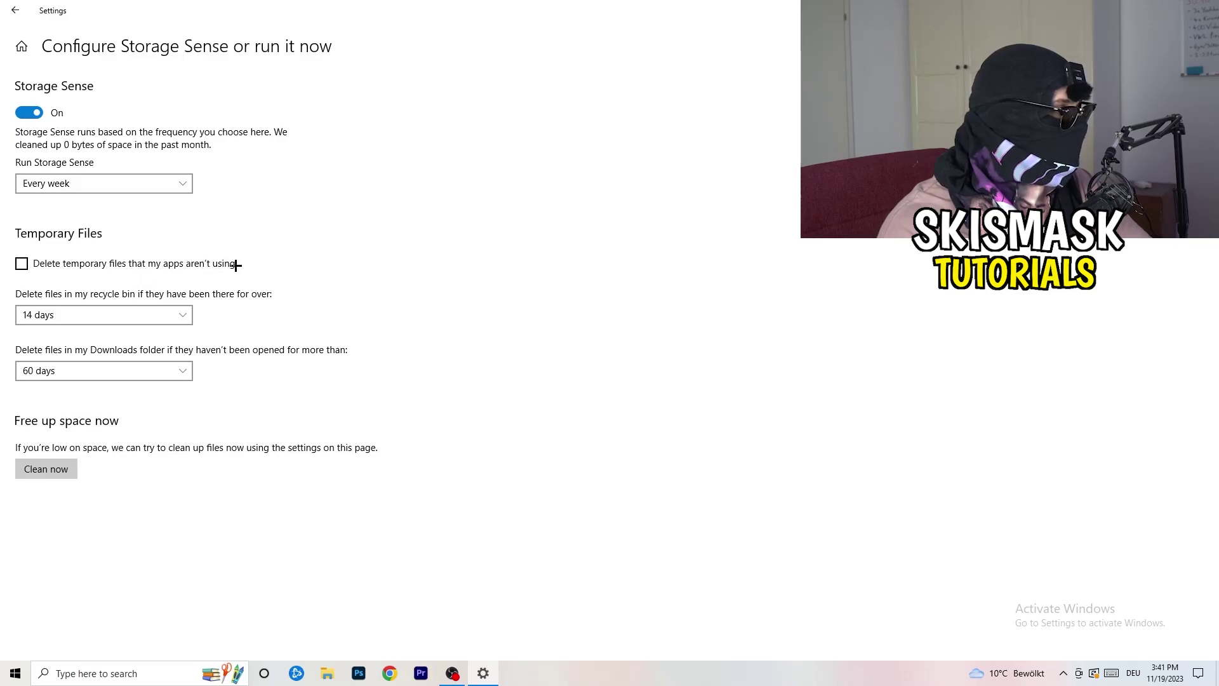
left_click(74, 313)
left_click(394, 409)
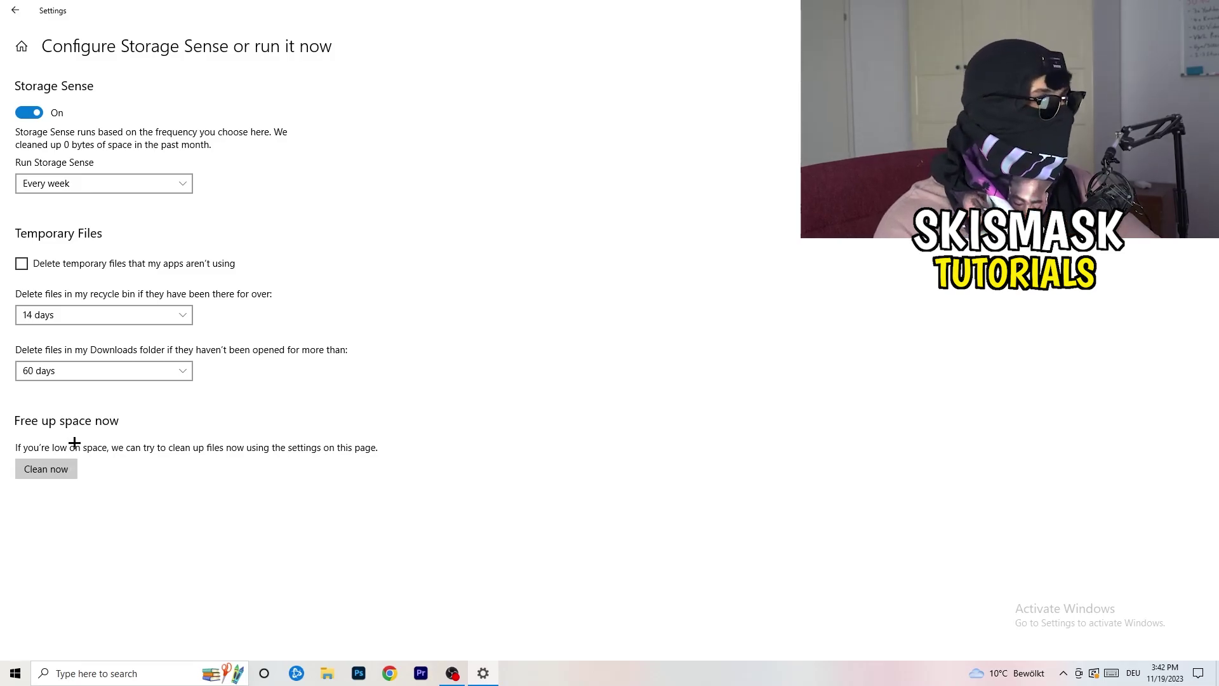
left_click(2, 15)
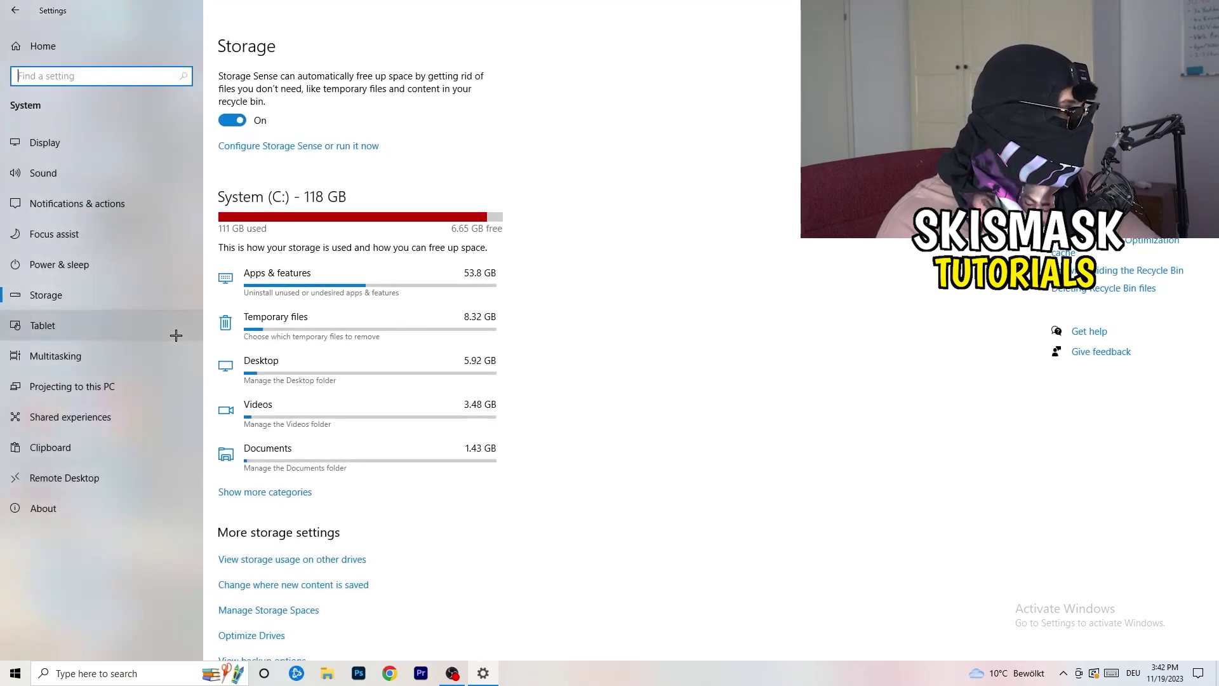
- Open the Power & sleep settings, review the preferred and additional power plans in Power Options, and close both windows
left_click(141, 274)
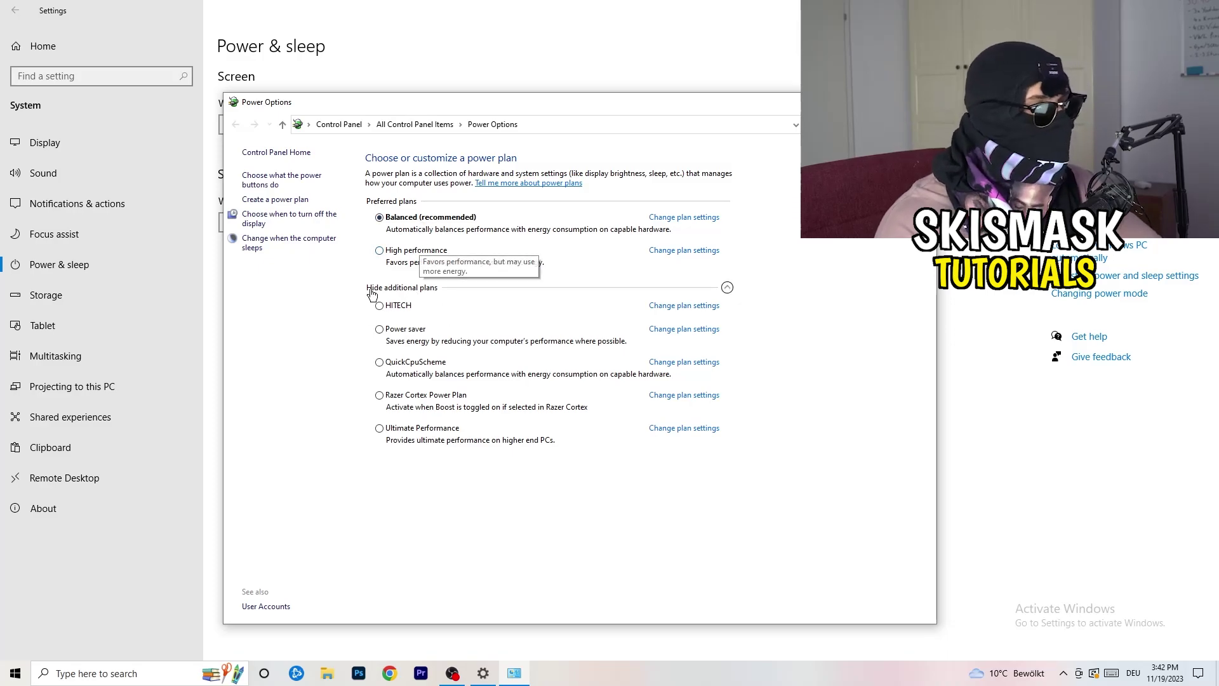
left_click(432, 290)
left_click(728, 289)
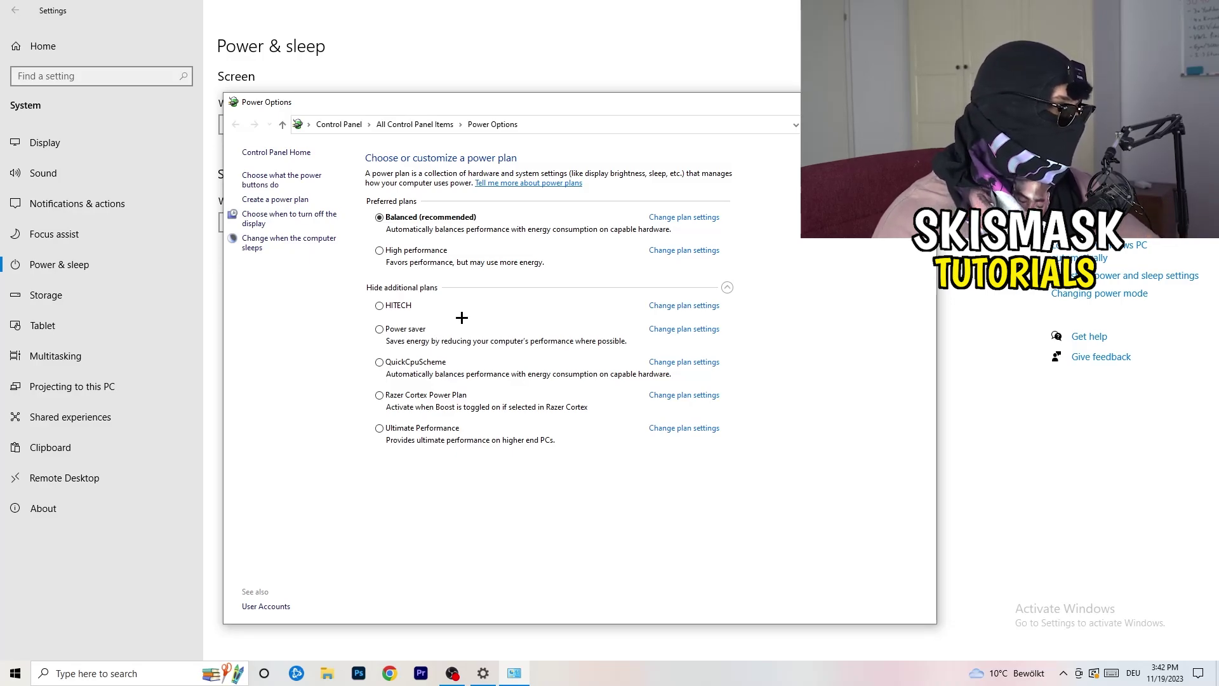
key("alt+F4")
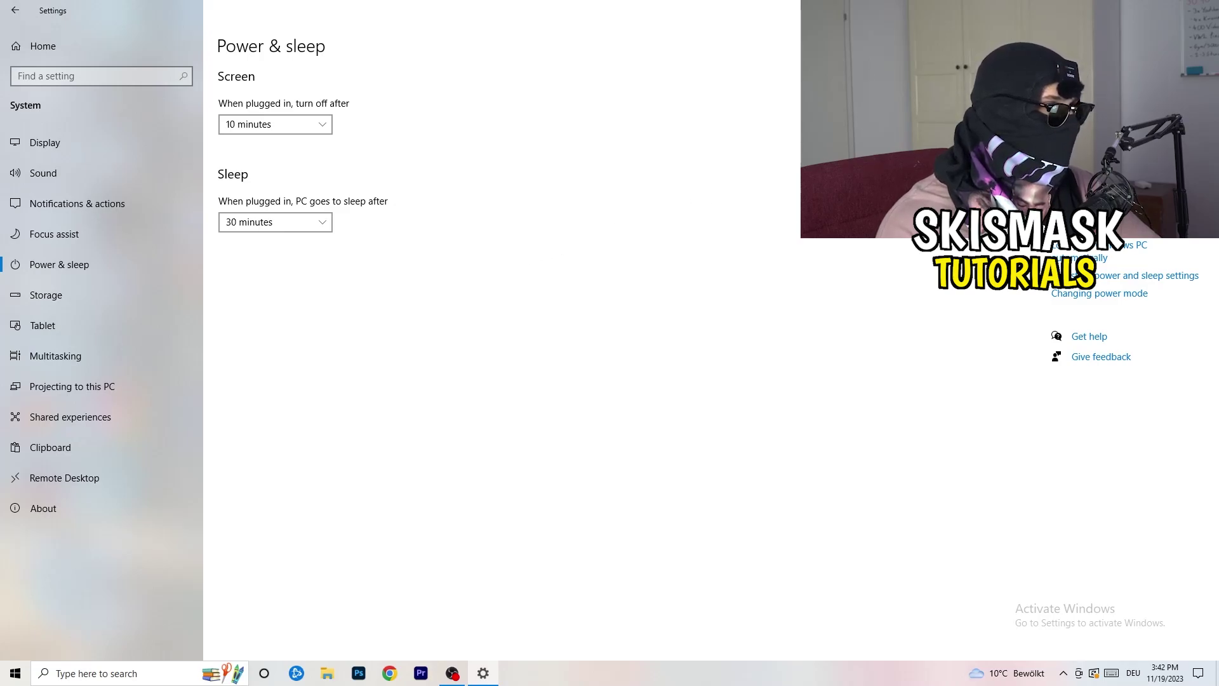
key("alt+F4")
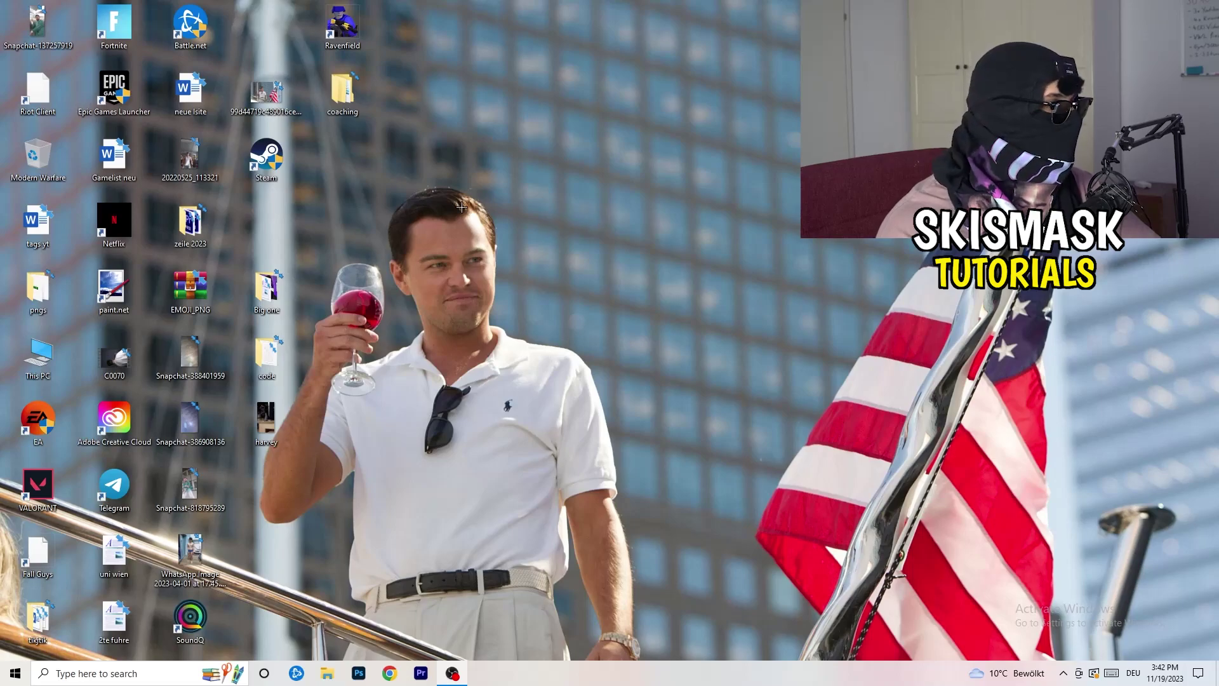
- Move the Steam shortcut to an empty area of the desktop and open its compatibility properties
left_click_drag(266, 157, 647, 224)
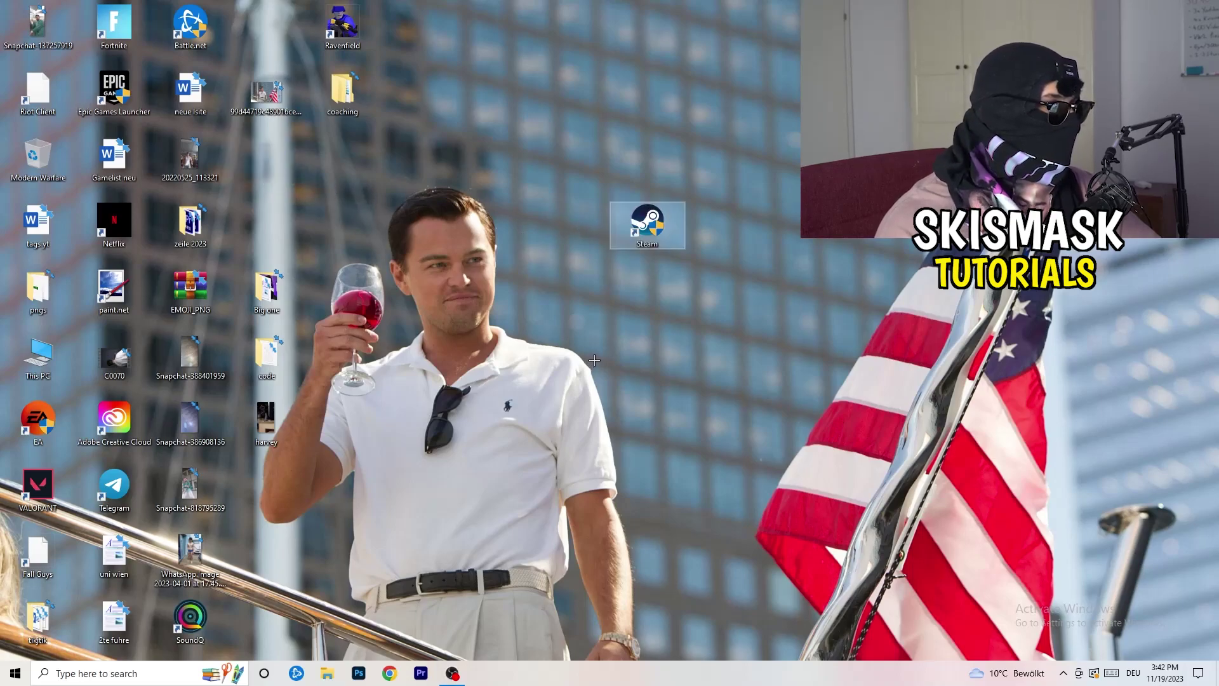
right_click(638, 228)
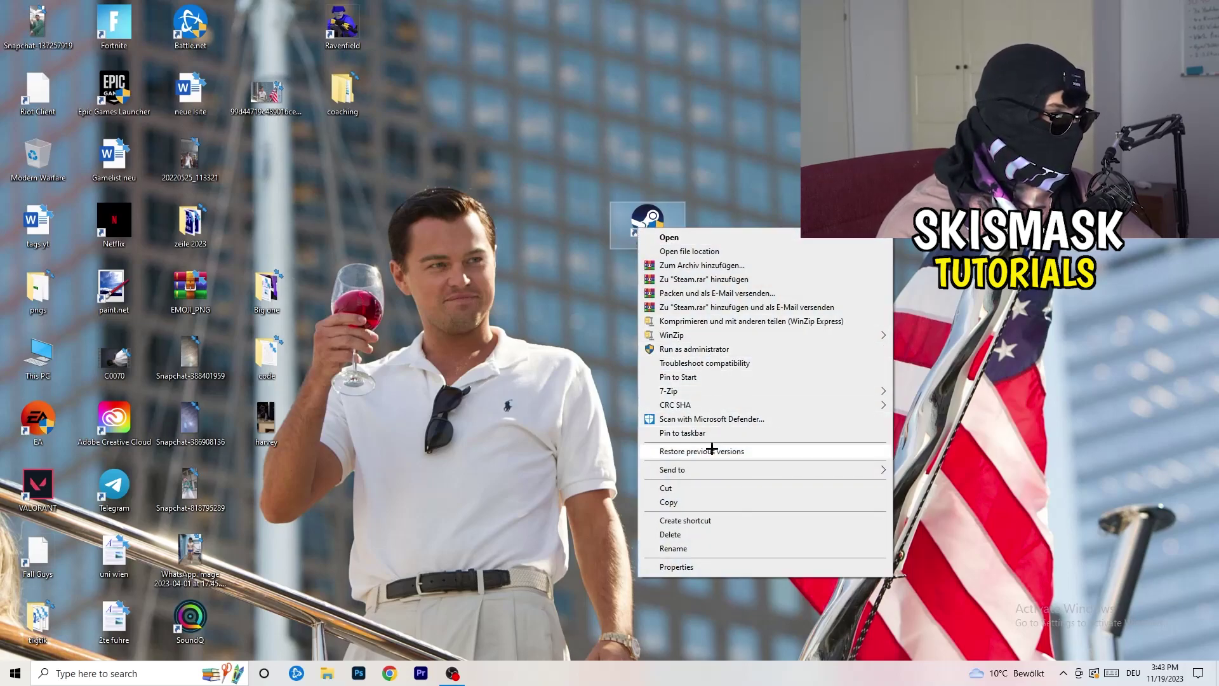
left_click(696, 567)
left_click_drag(710, 232, 589, 179)
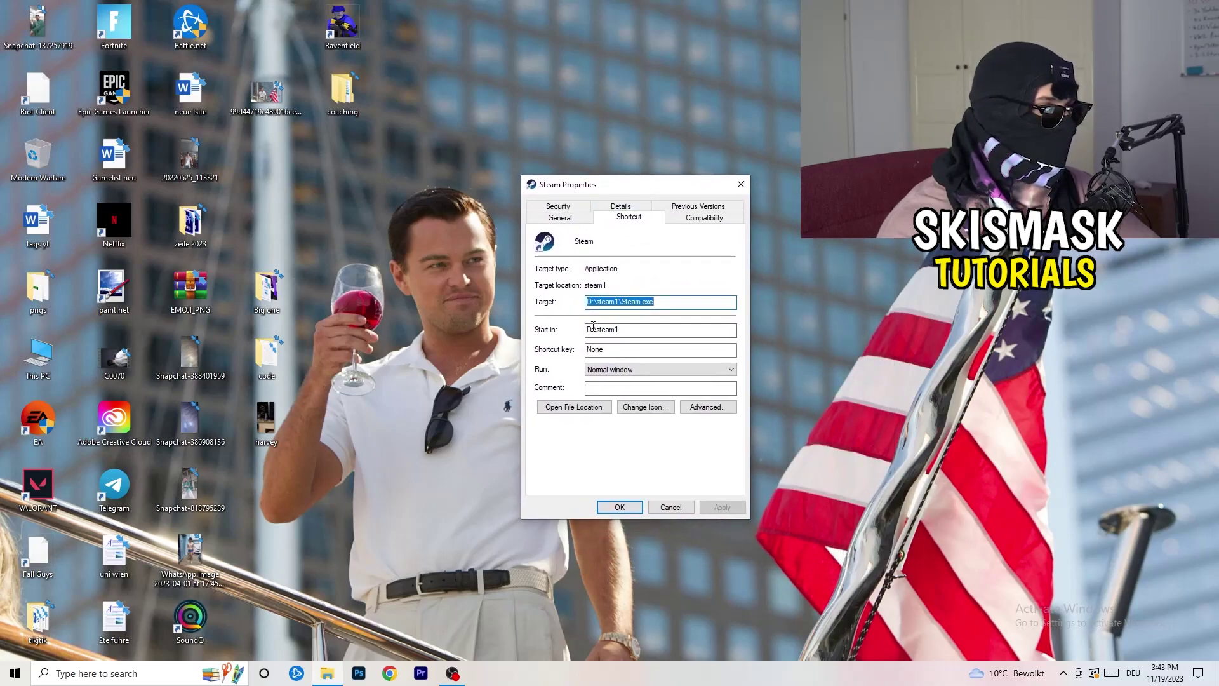
left_click(719, 219)
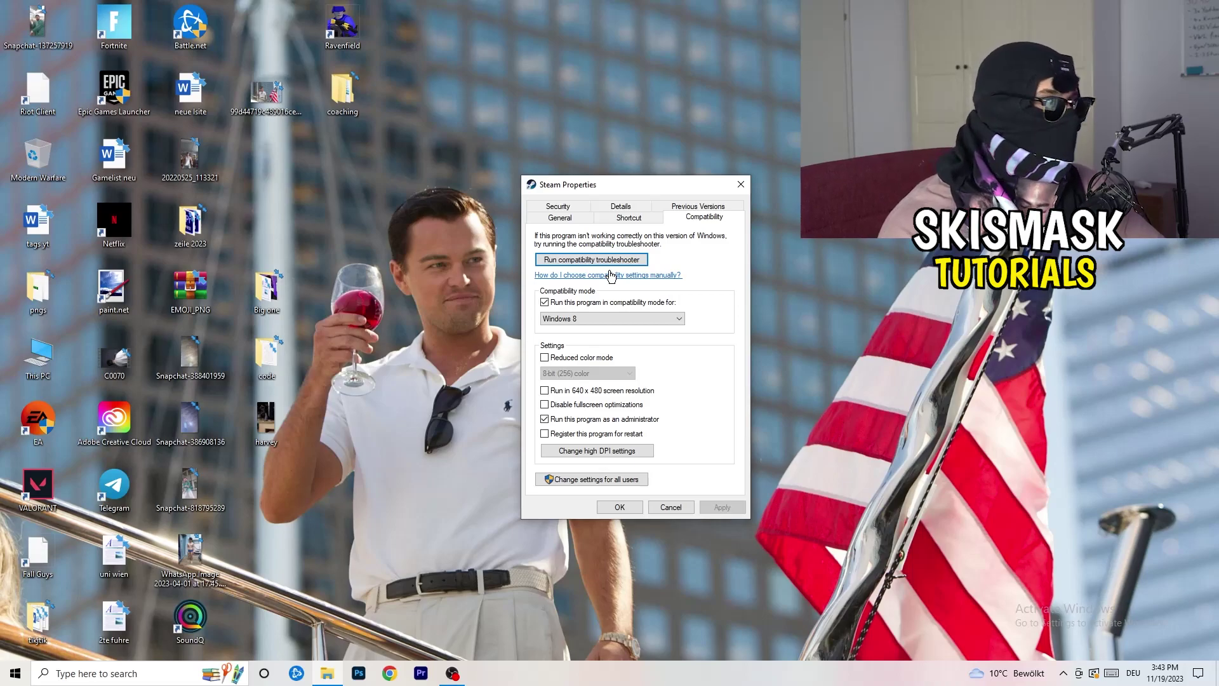
- Toggle Steam's compatibility mode off and back on with Windows 8, check the other Windows versions offered, and apply the settings
left_click(544, 302)
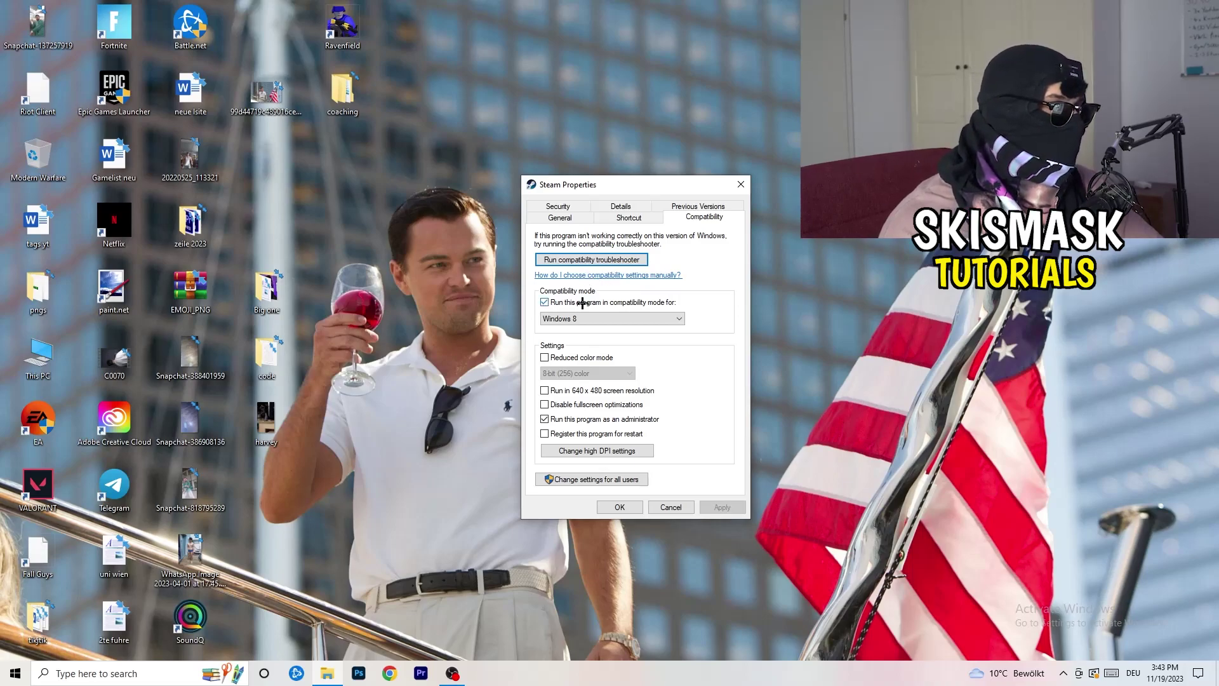
left_click(545, 303)
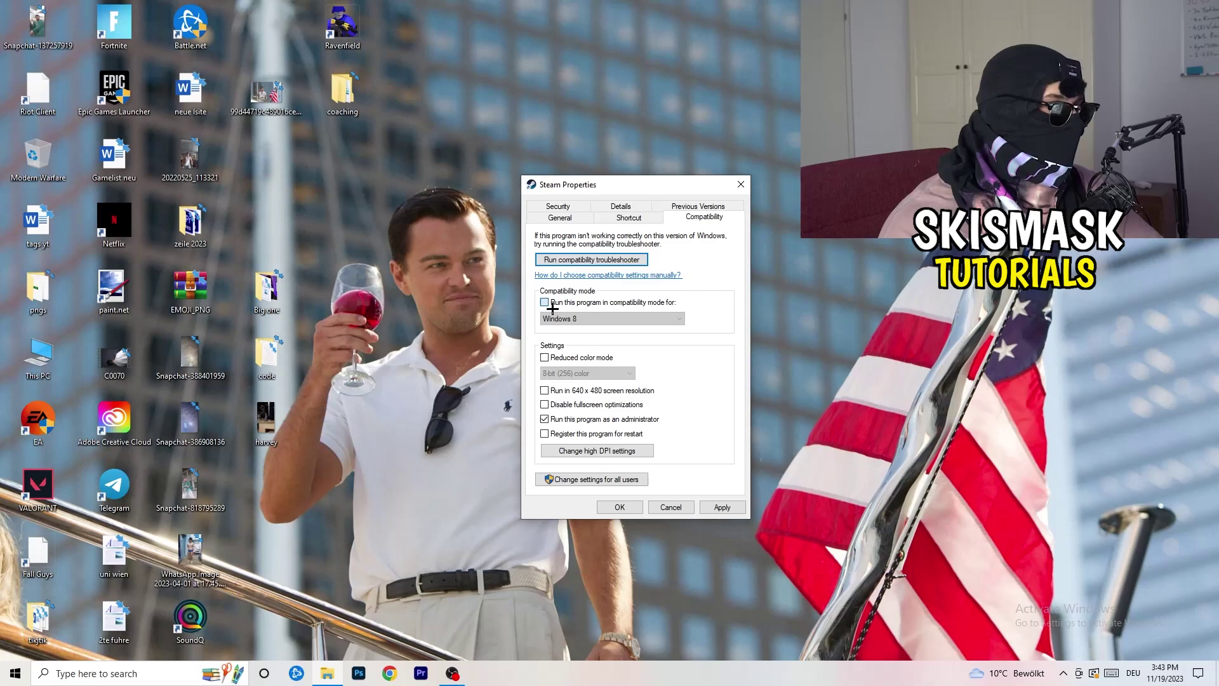
left_click(601, 320)
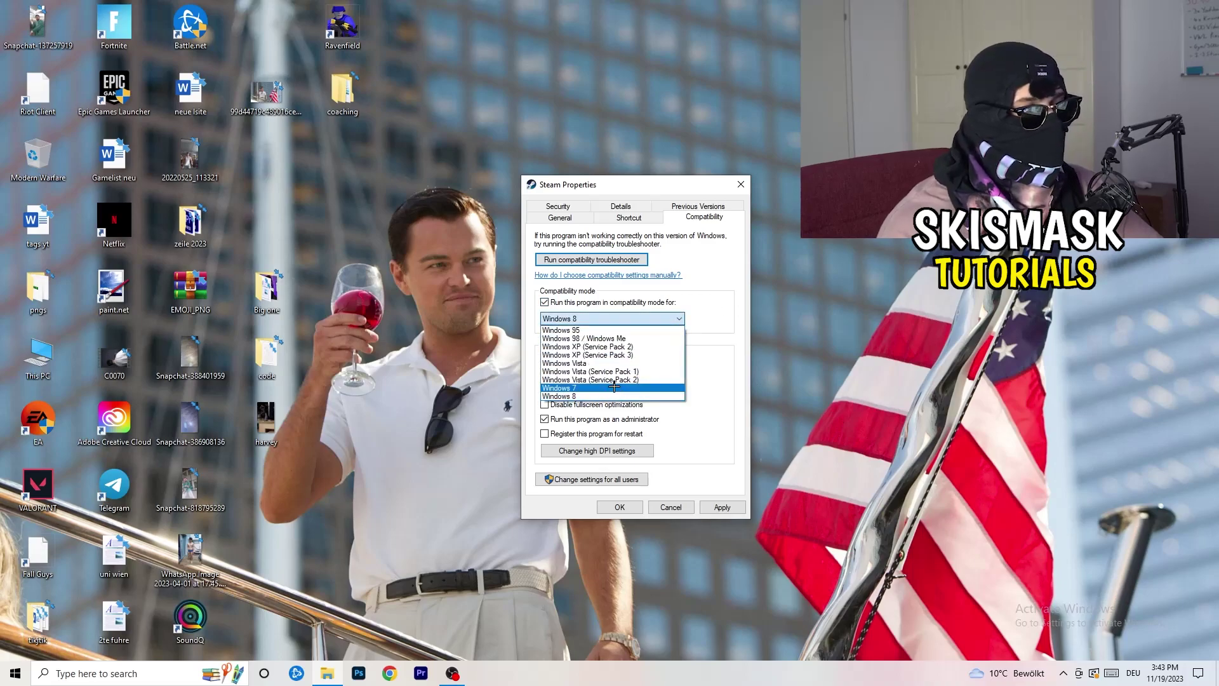
left_click(722, 330)
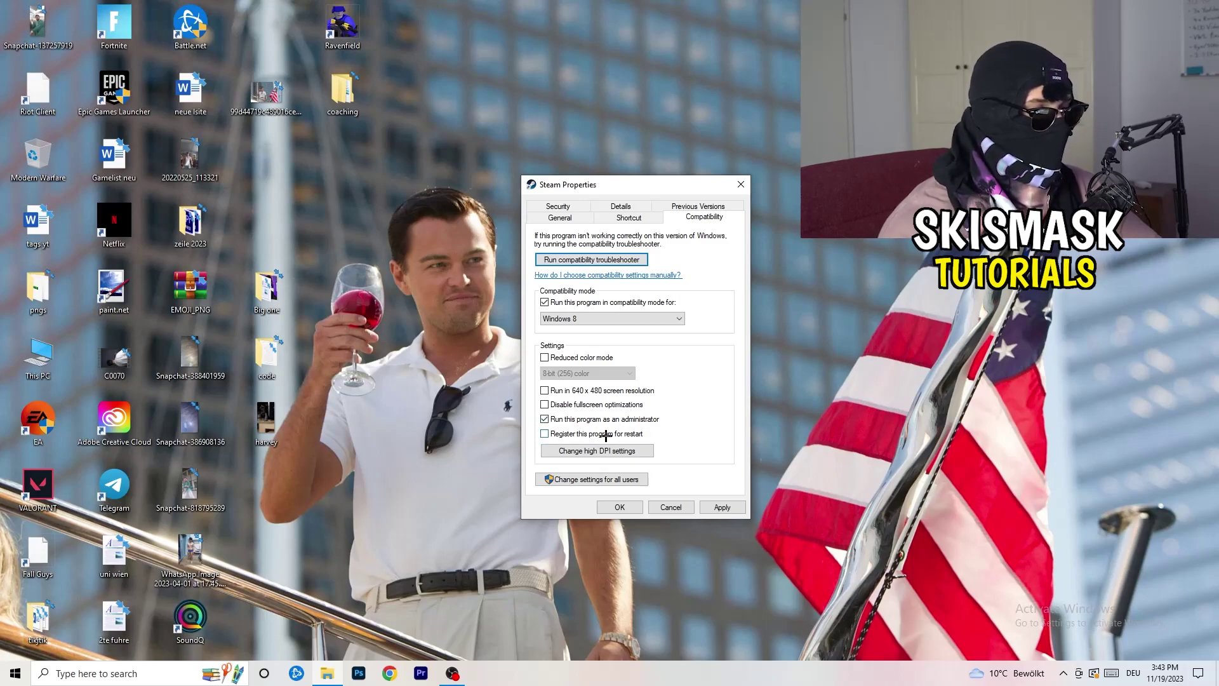
left_click(714, 506)
left_click(620, 507)
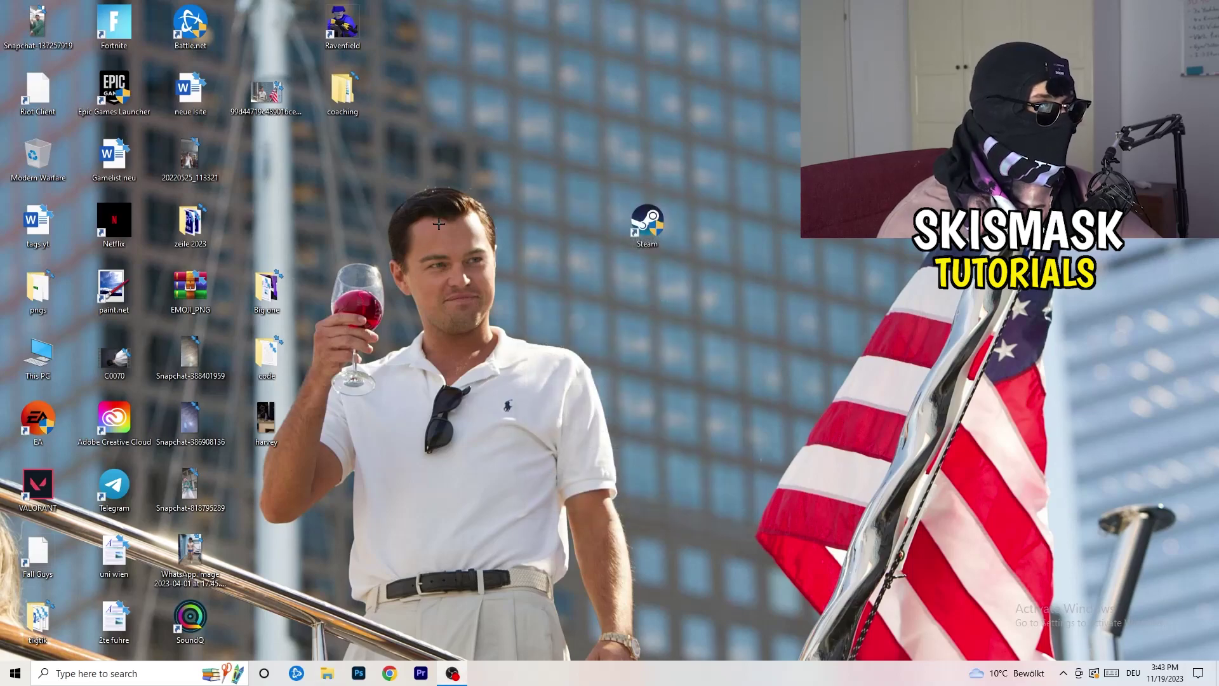
- Return the Steam shortcut to its original spot among the desktop icons, between the image file and the Big one folder
left_click_drag(663, 236, 738, 235)
left_click(738, 388)
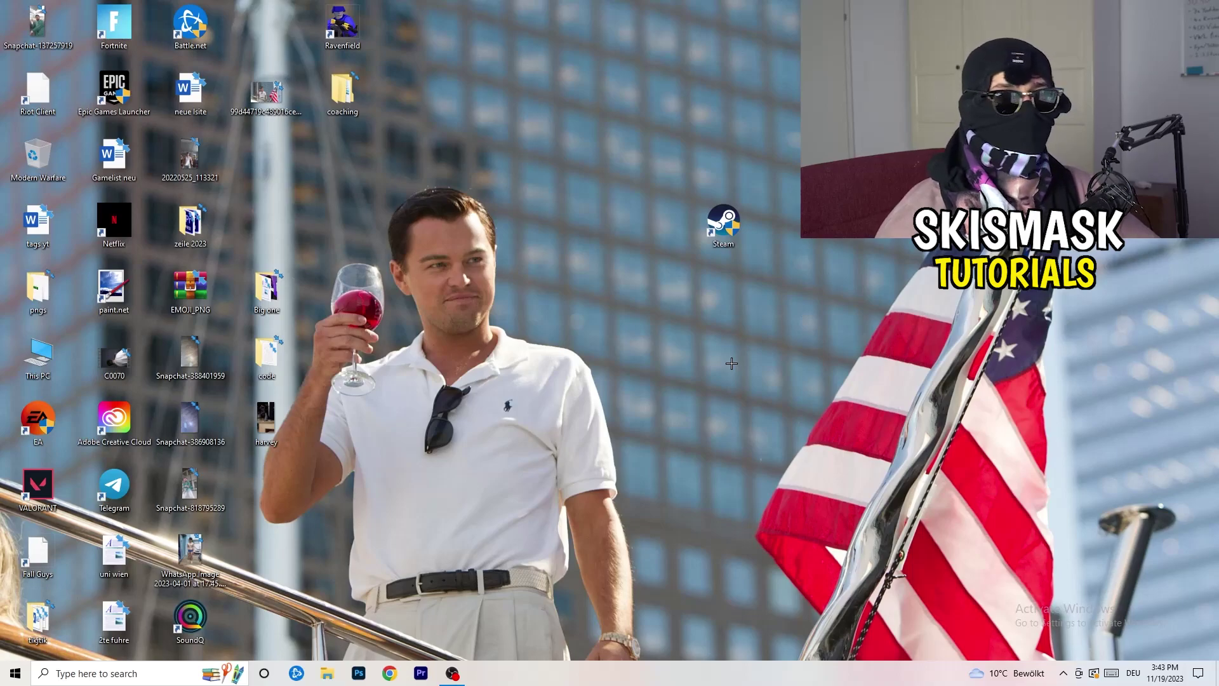
right_click(722, 222)
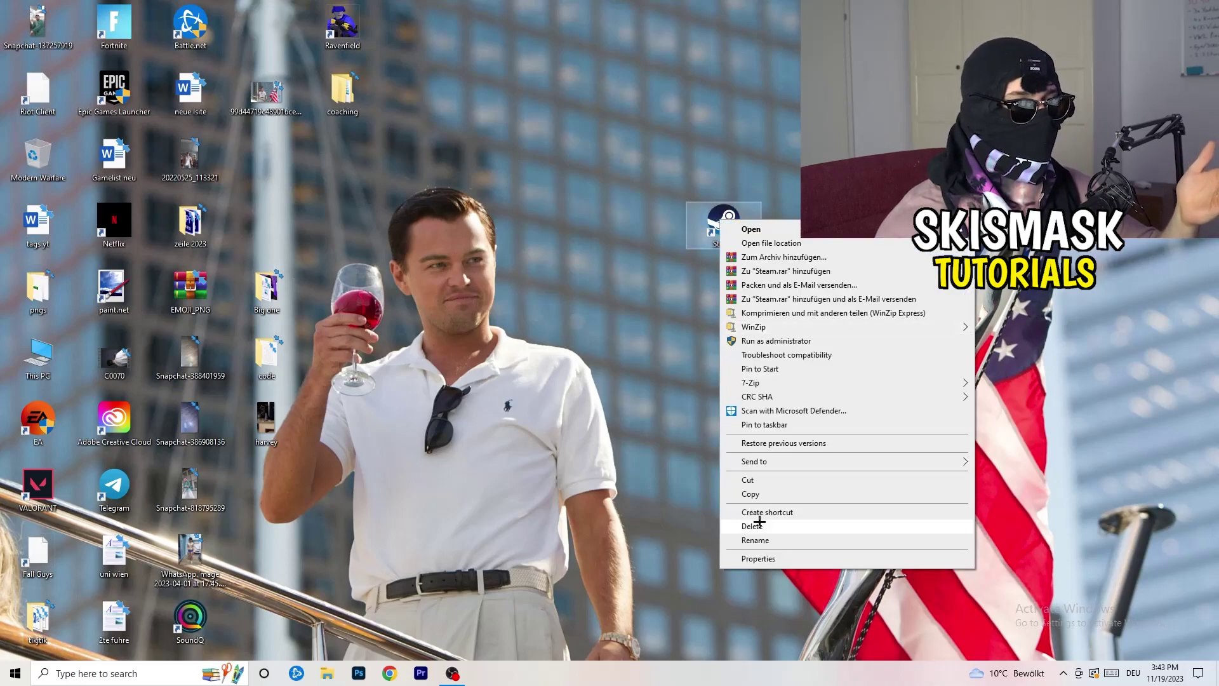
left_click(640, 358)
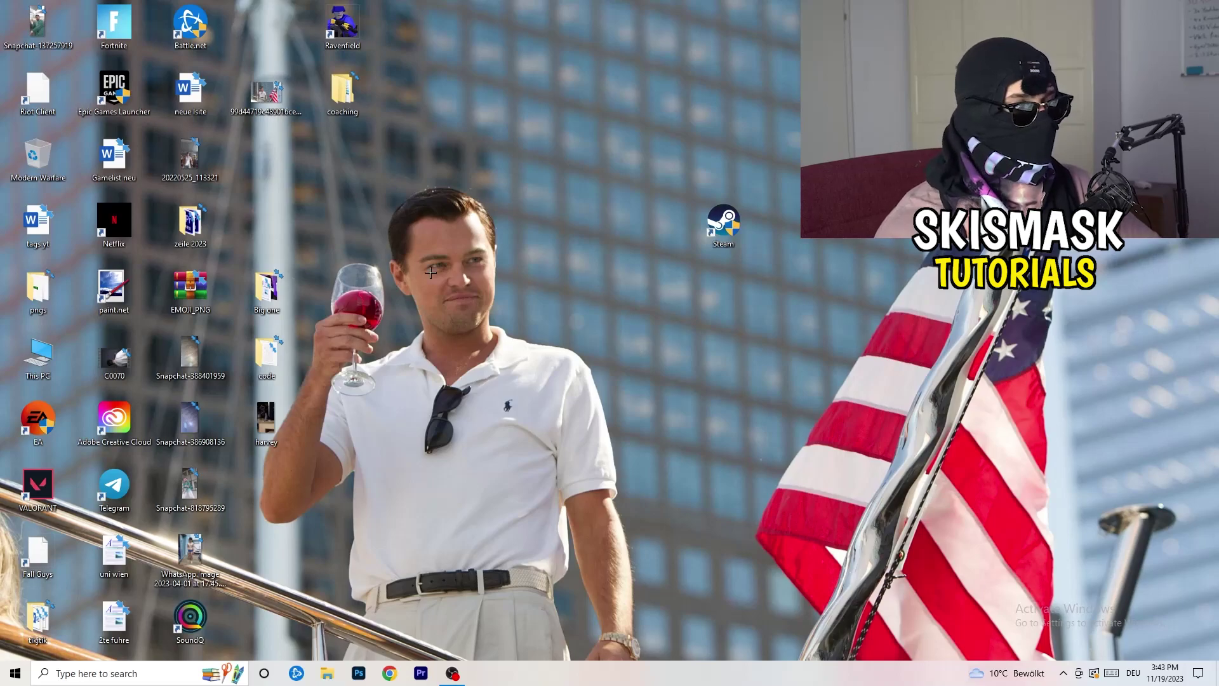
left_click_drag(722, 223, 273, 161)
left_click(497, 146)
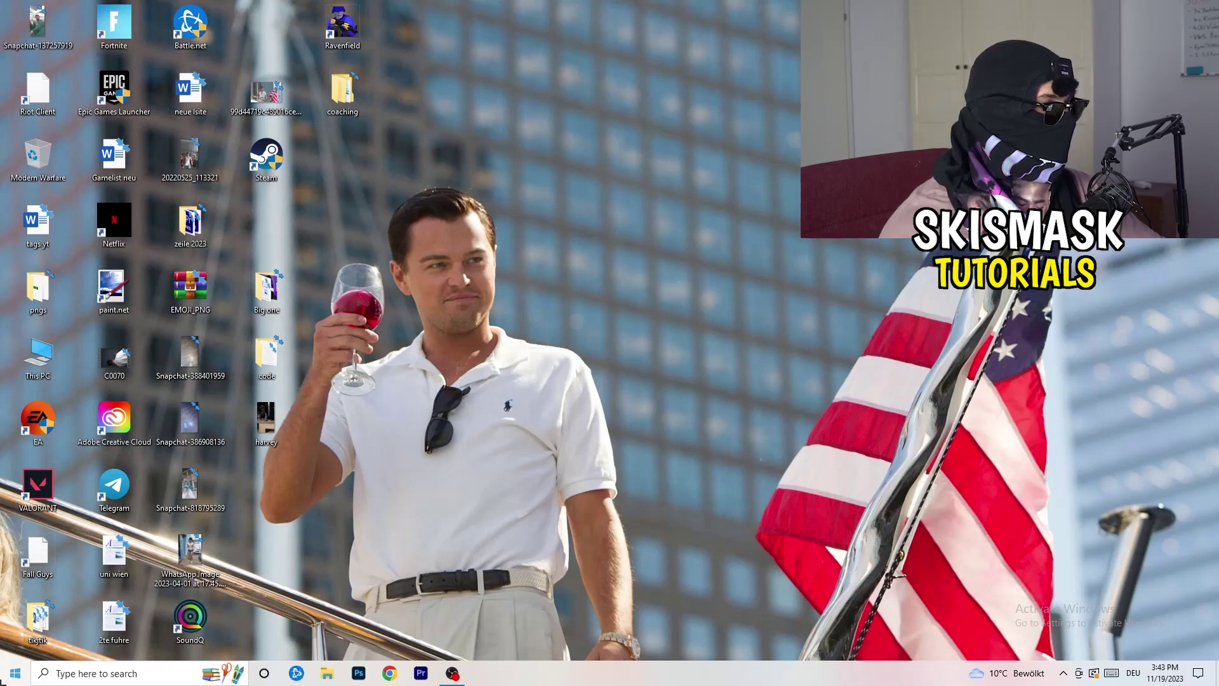
- Open the Windows Settings app and examine the Xbox Game Bar options in the Gaming category
left_click(15, 673)
left_click(16, 616)
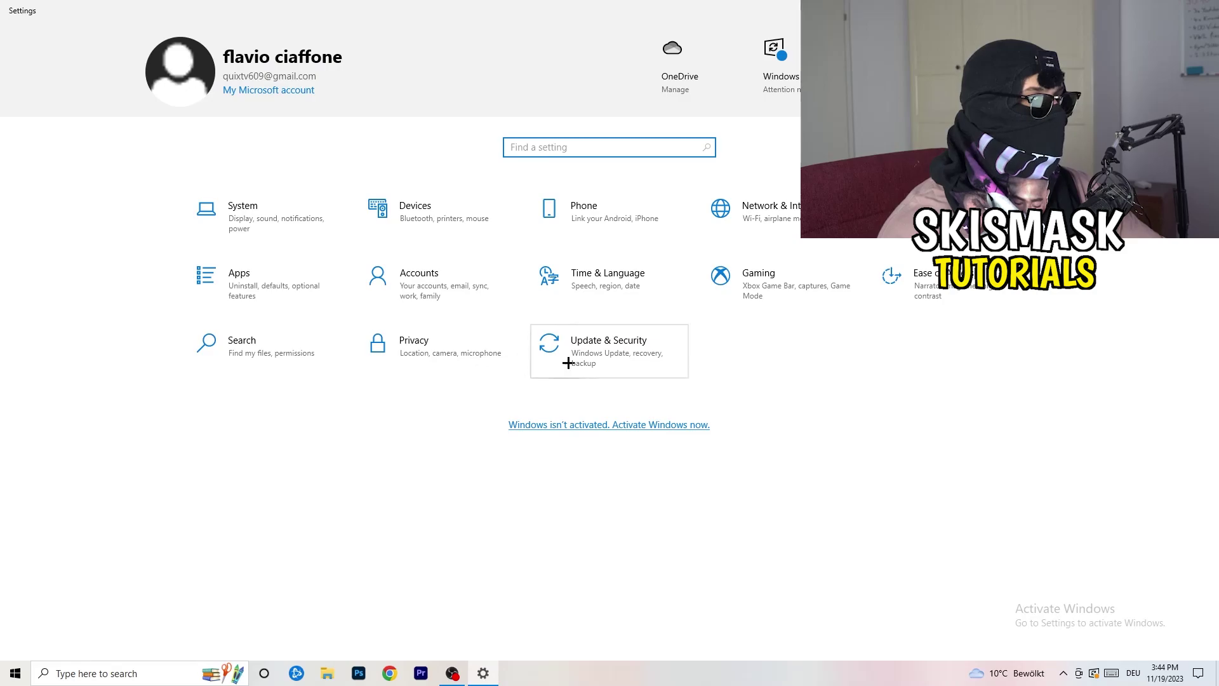
left_click(719, 277)
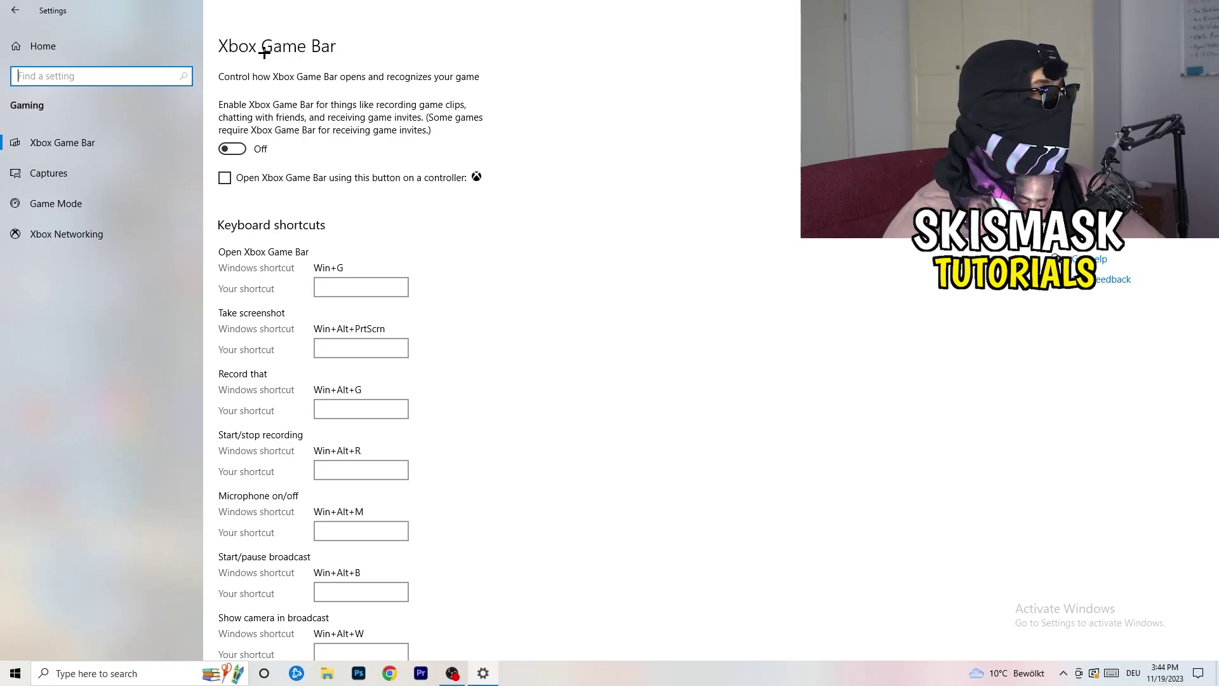
- Review the Captures settings for background recording, audio and video, and check the Game Mode setting
left_click(115, 178)
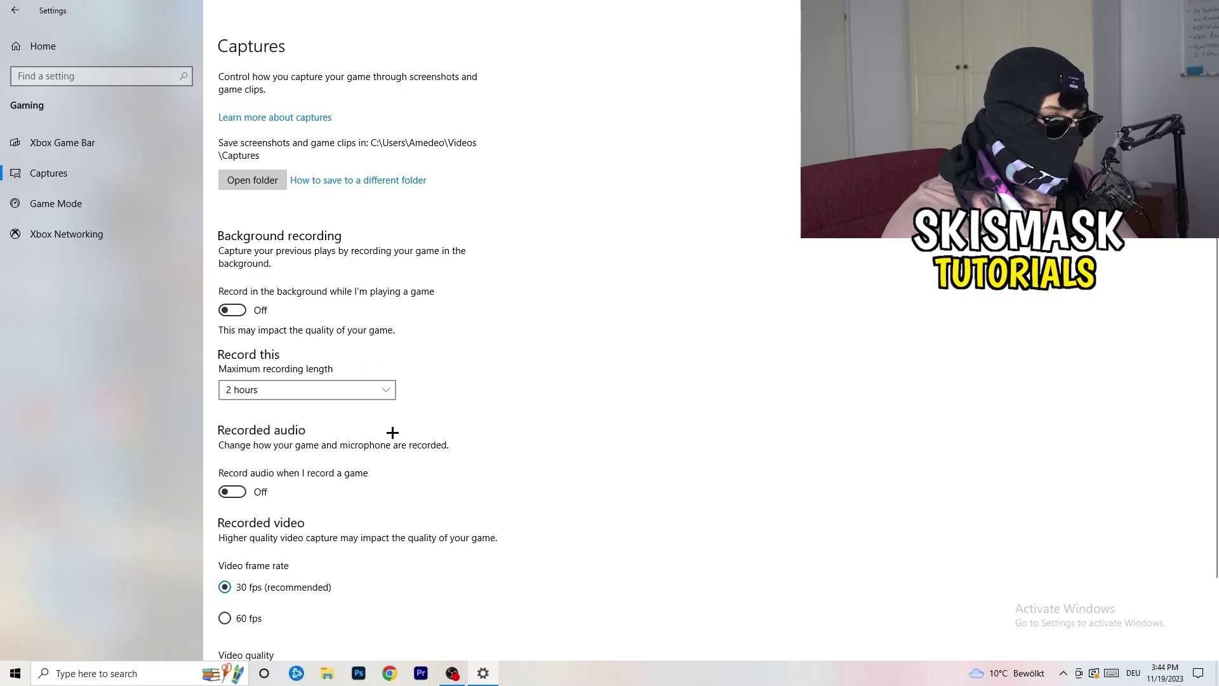
scroll(388, 407, "down", 3)
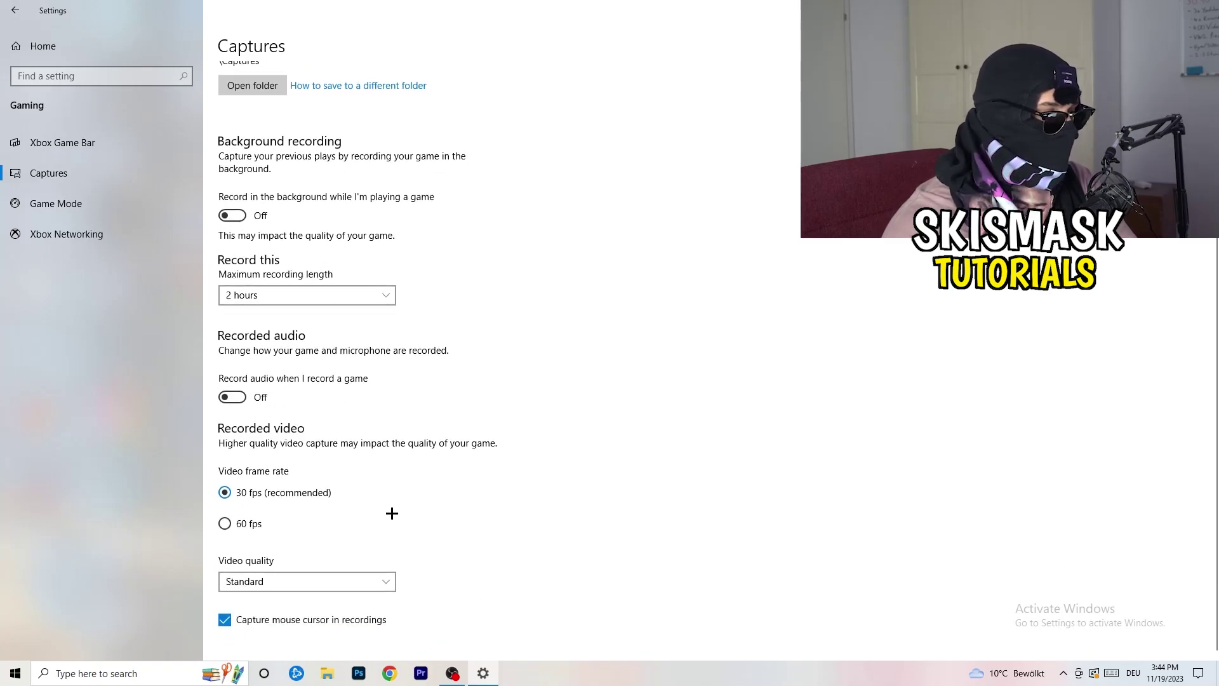
scroll(392, 513, "up", 3)
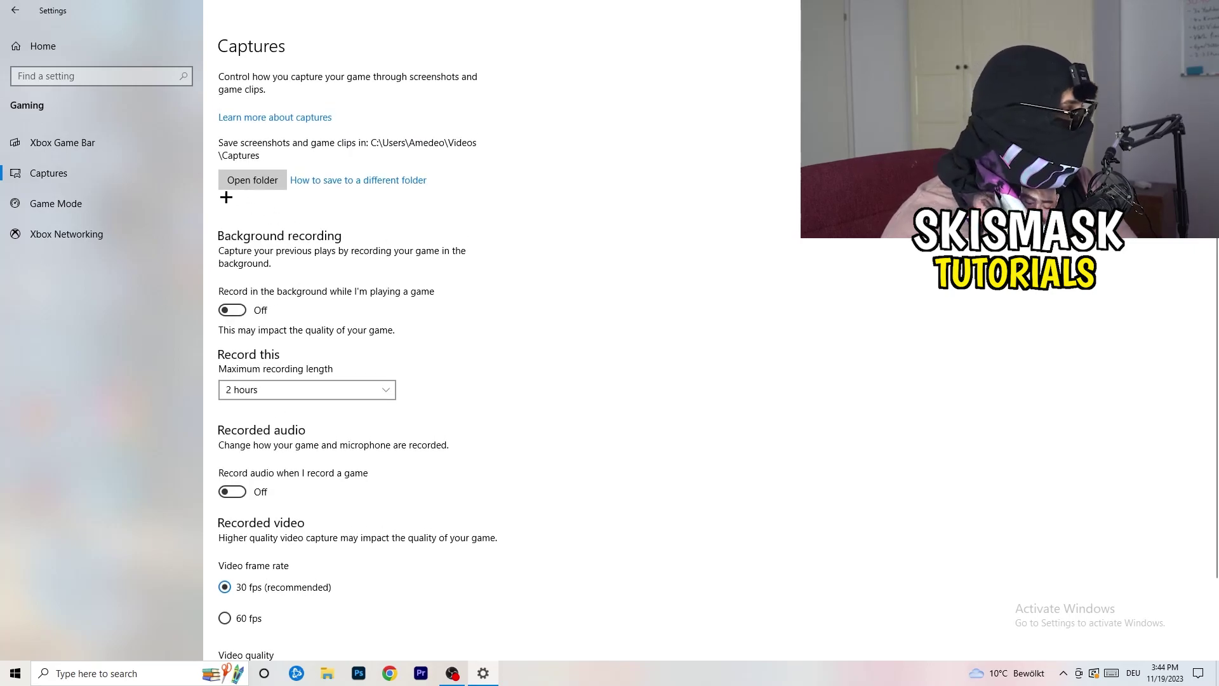
left_click(56, 203)
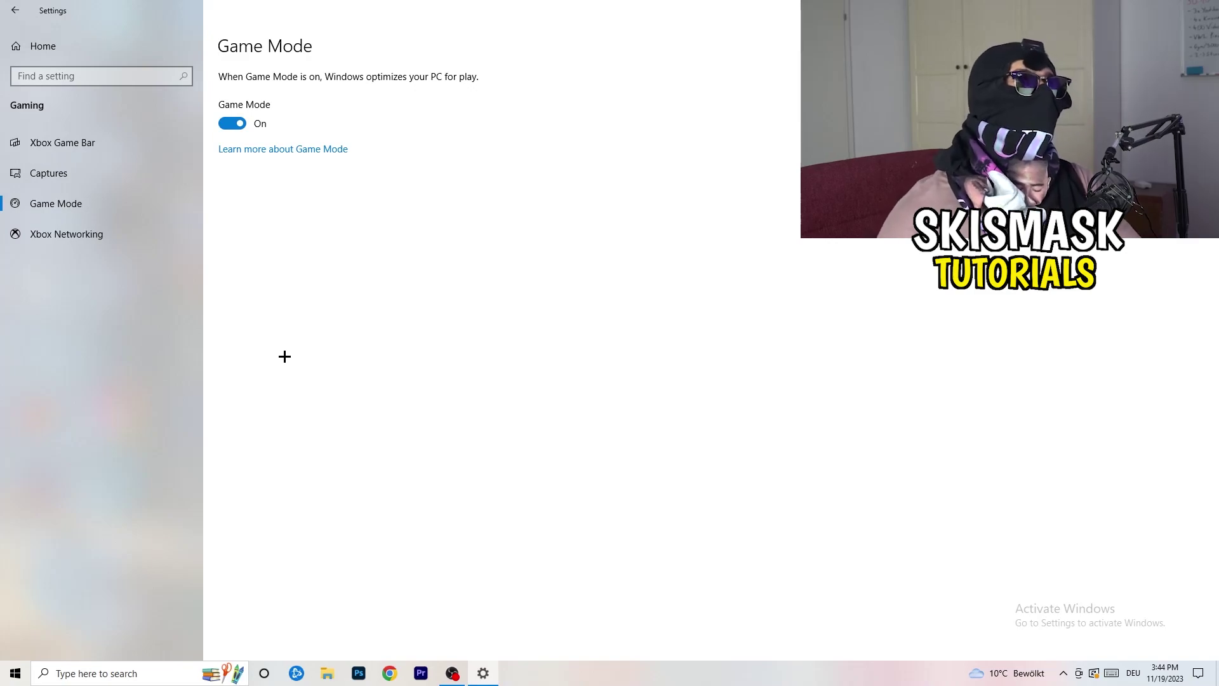
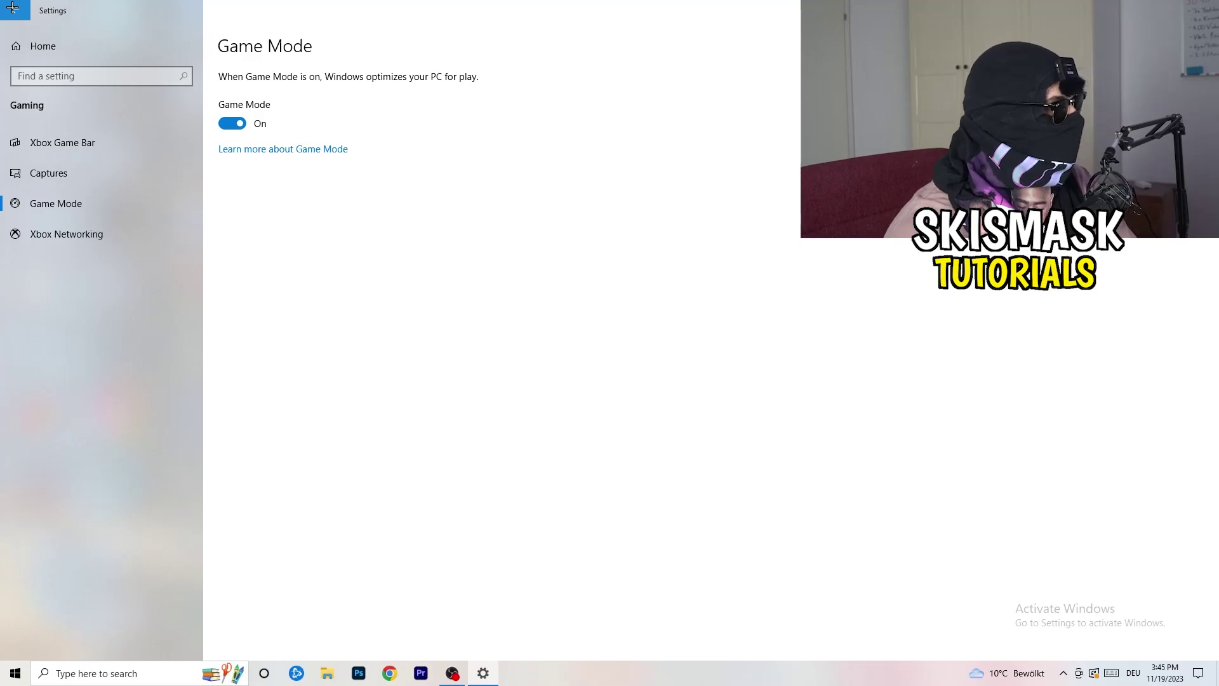
- Return to the Settings home, check the Windows Update status under Update & Security, and close Settings
left_click(13, 7)
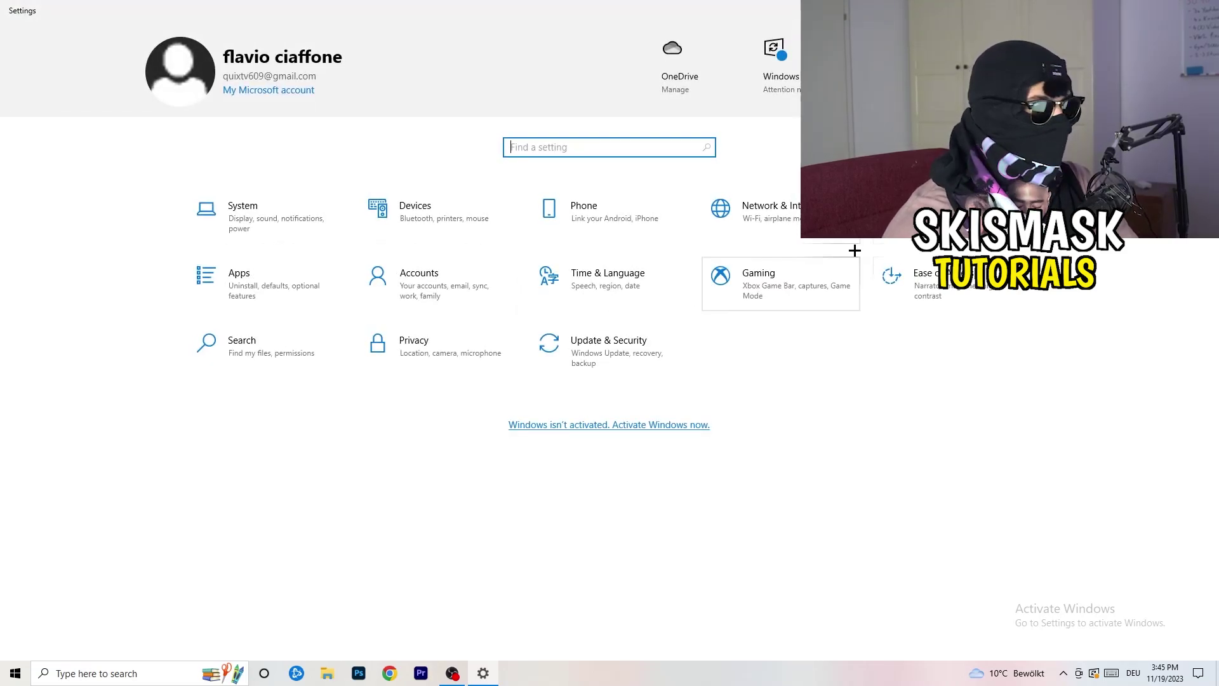
left_click(597, 348)
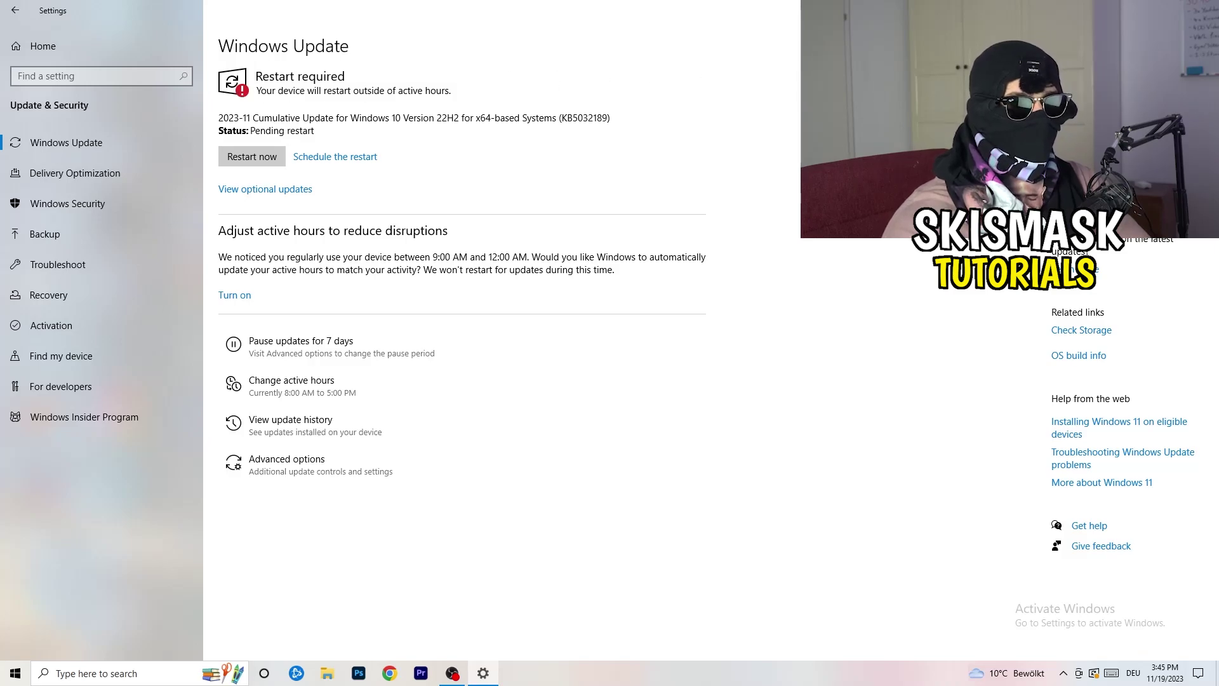
left_click(1205, 8)
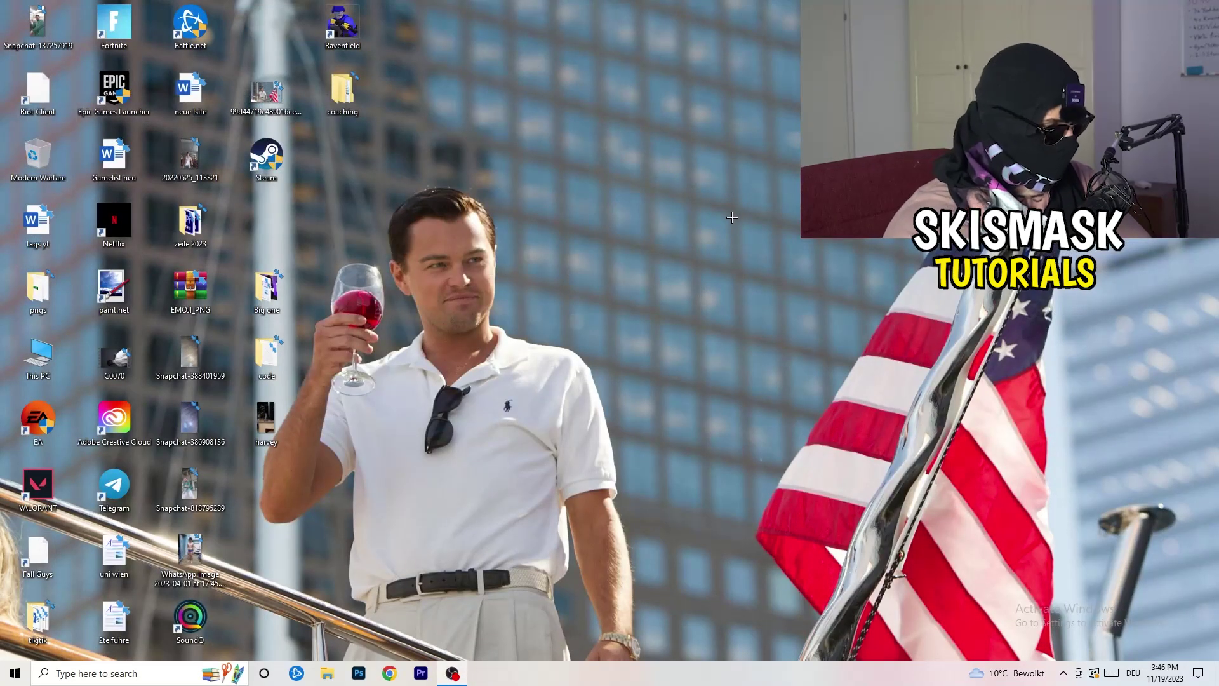